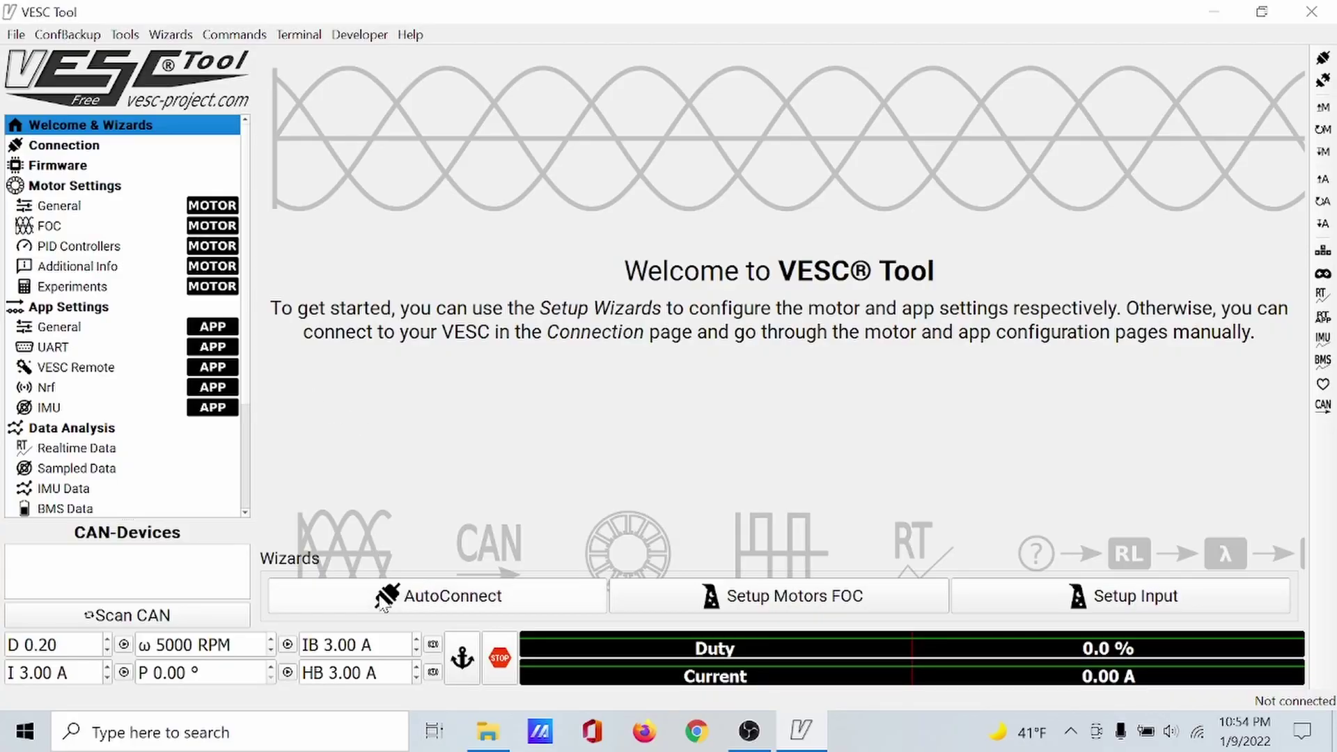
Retry AutoConnect after the first failure until the 75_300_R3 connects over serial on COM3.
left_click(384, 610)
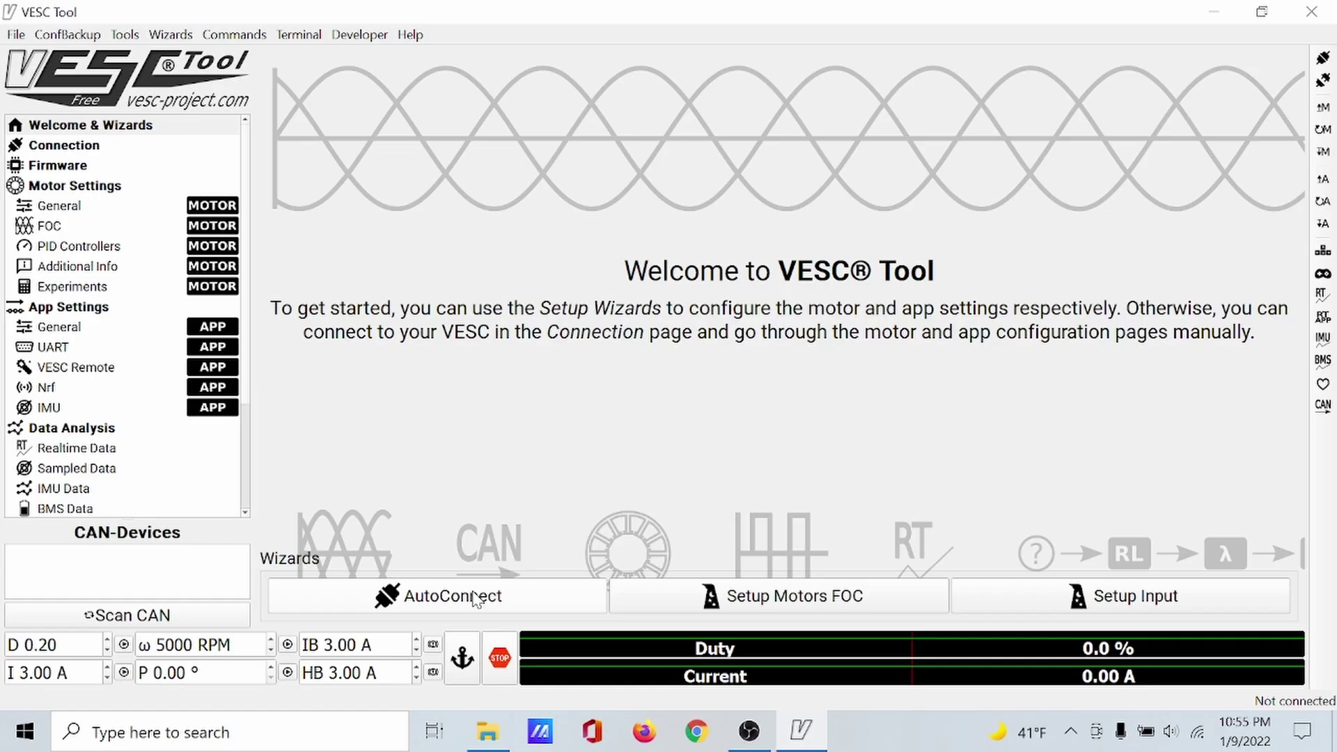
left_click(474, 595)
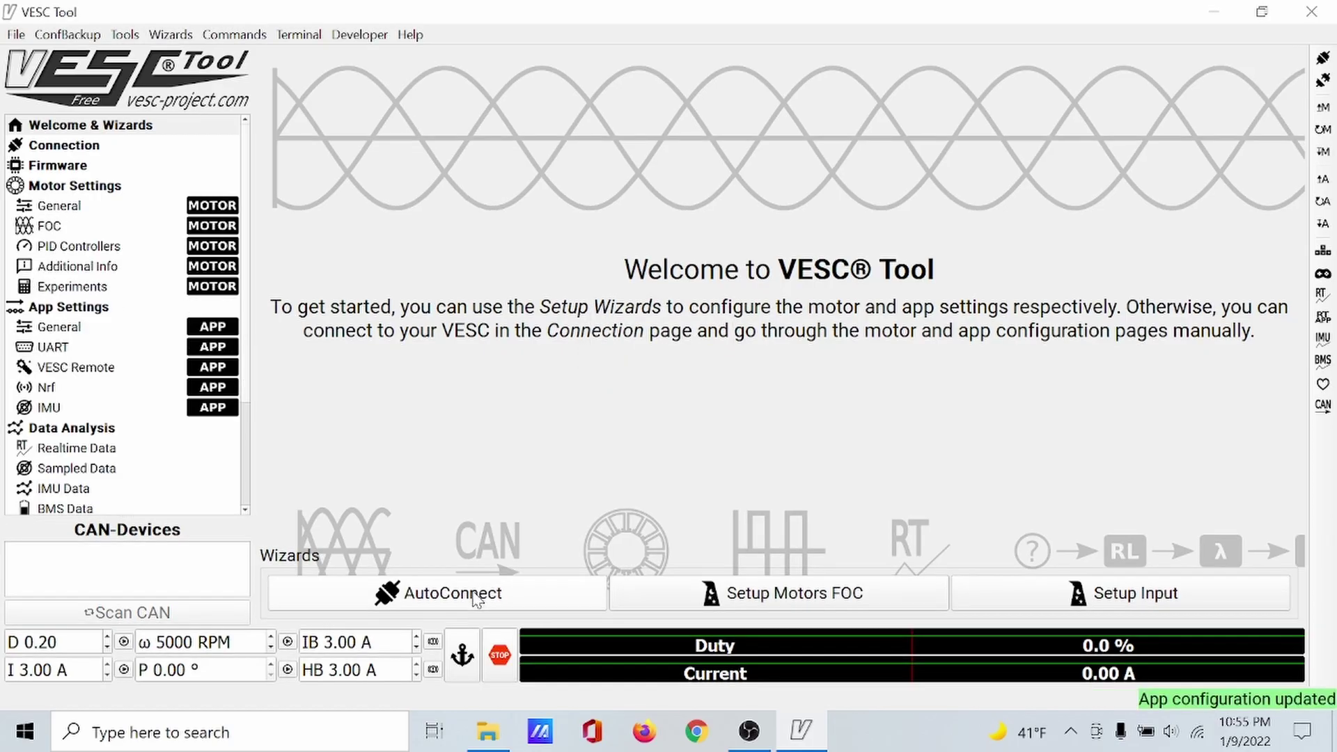
Select VESC_default.bin for the 75_300_R3, start the upload, and accept the settings-wipe warning.
left_click(63, 171)
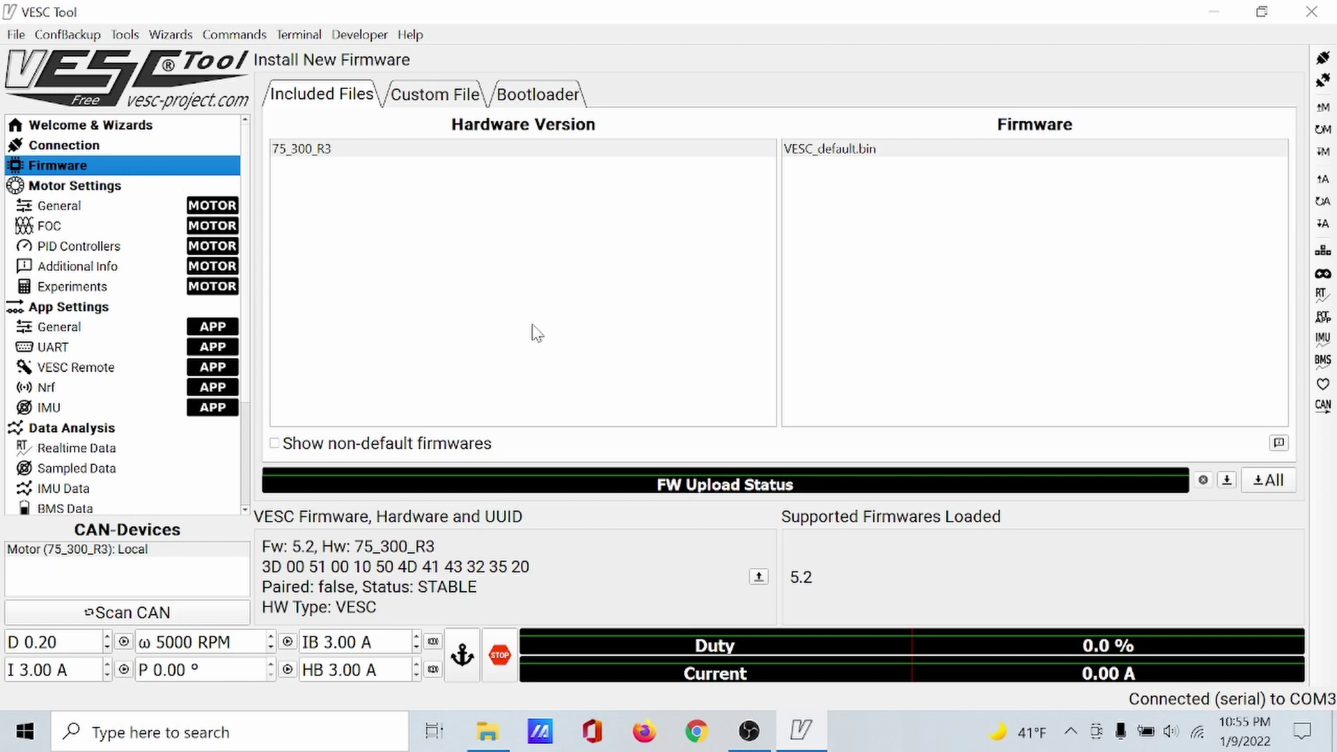
left_click(829, 149)
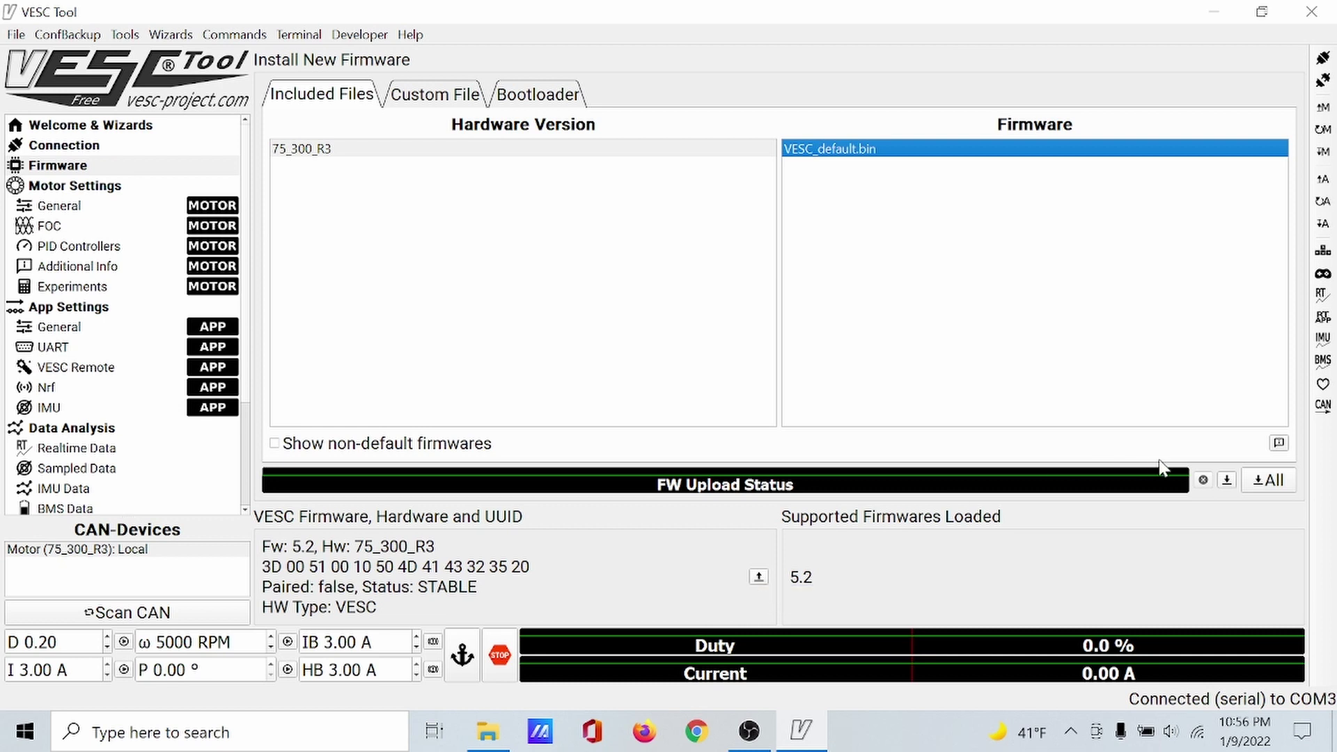
left_click(1228, 485)
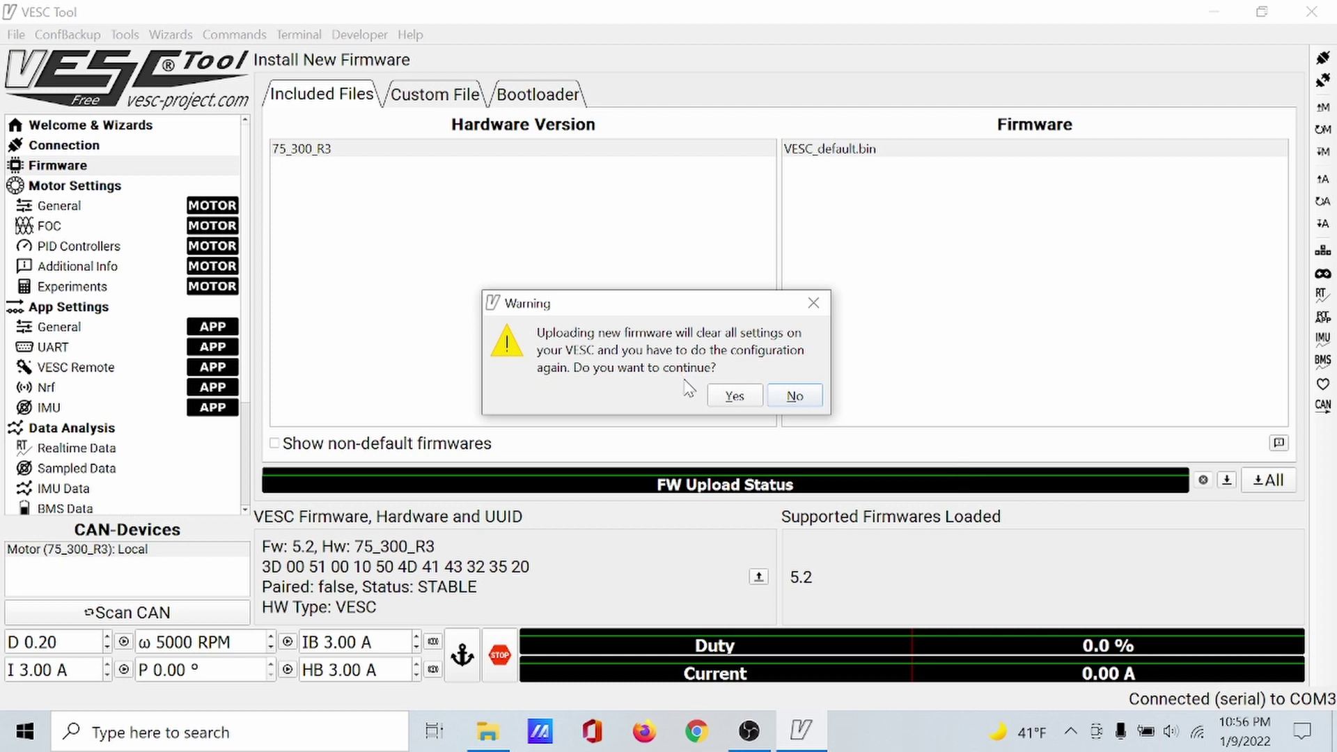
left_click(733, 401)
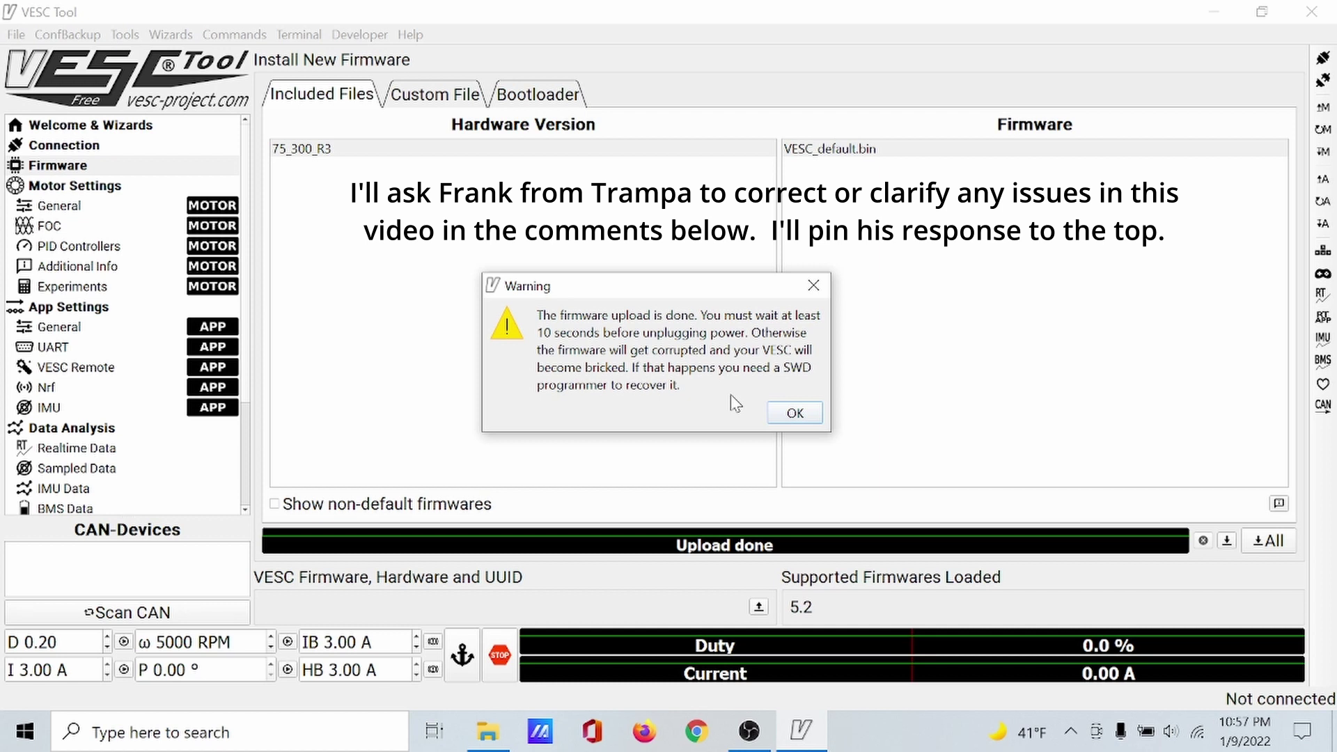
Acknowledge the 'firmware upload is done' warning once flashing completes.
left_click(795, 413)
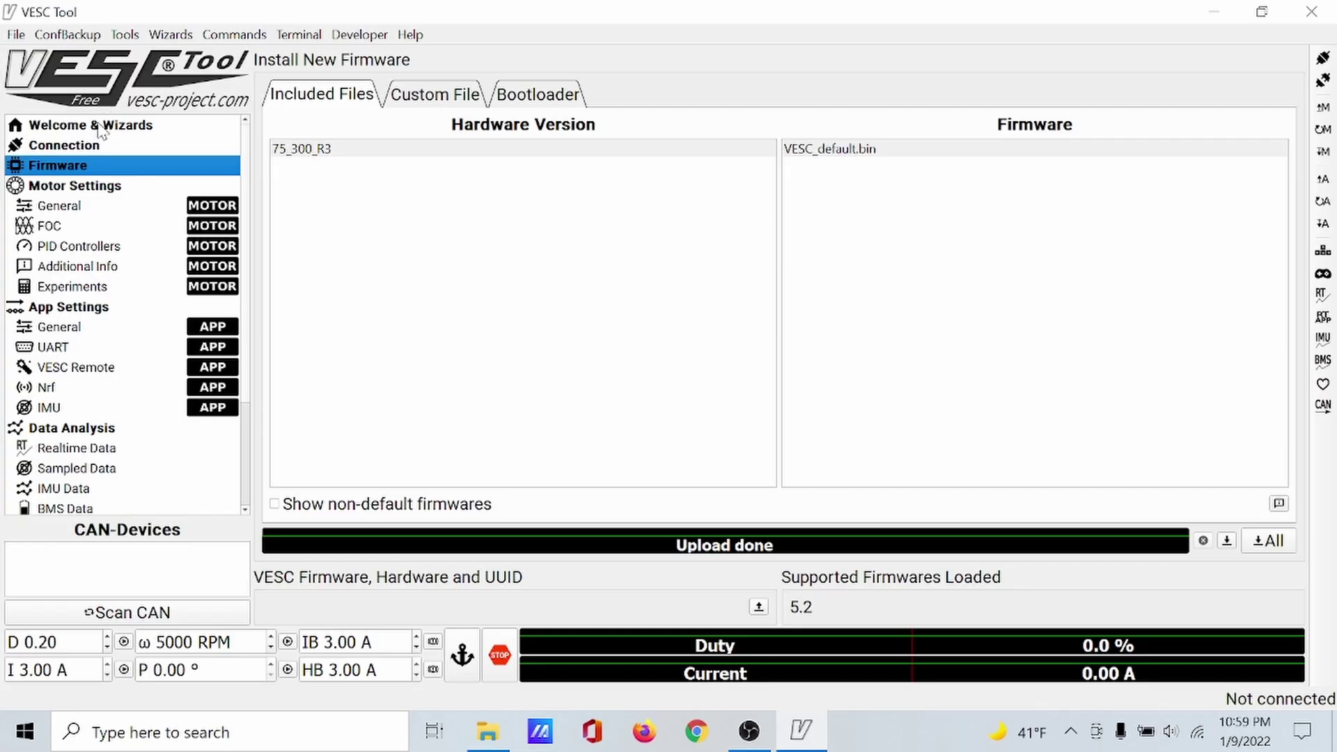
left_click(100, 127)
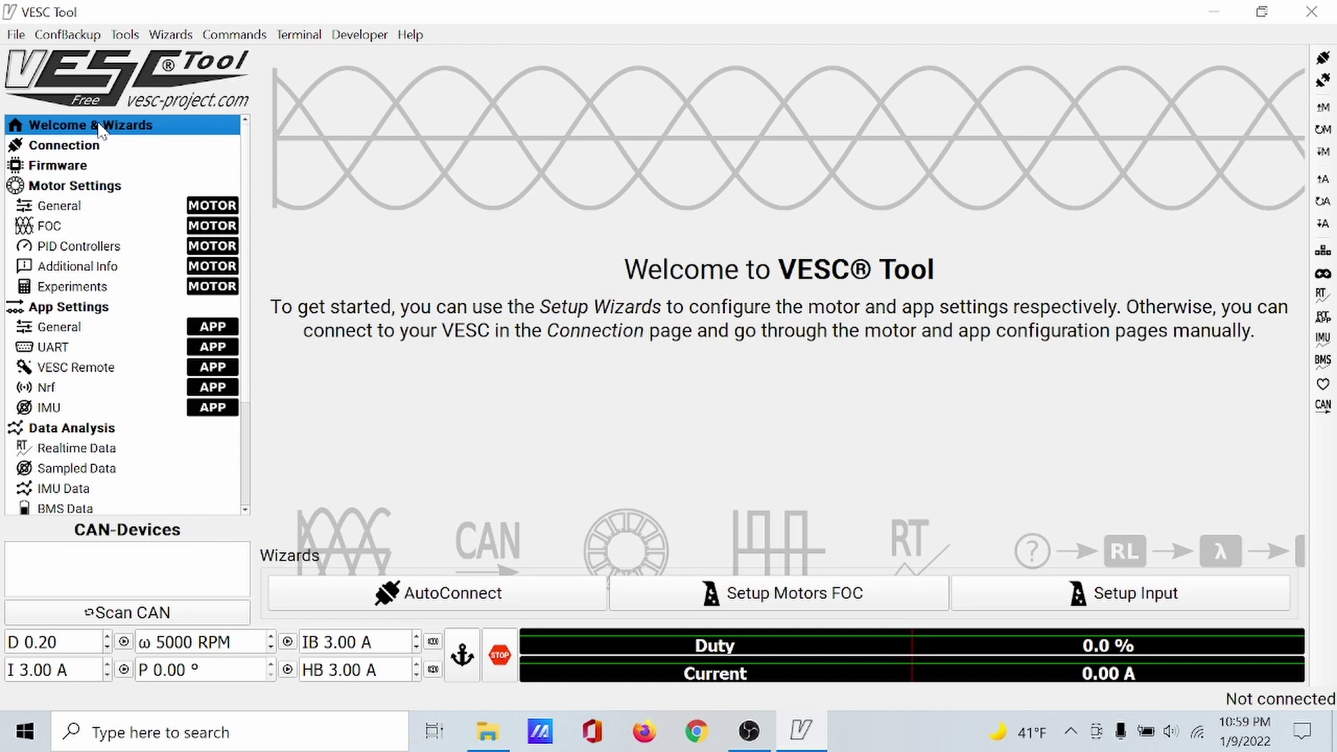
Reconnect over COM3, confirm firmware 5.2, and launch the FOC motor setup wizard from Welcome & Wizards.
left_click(474, 612)
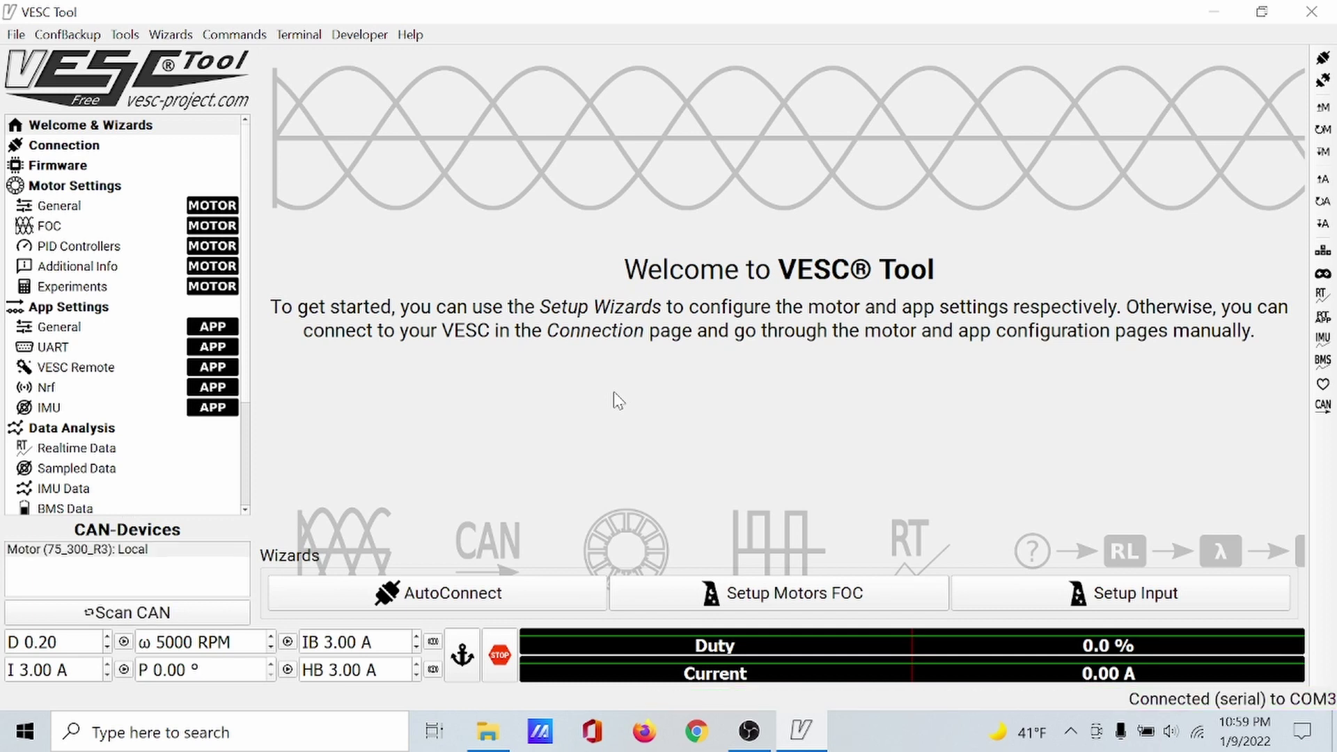
left_click(78, 168)
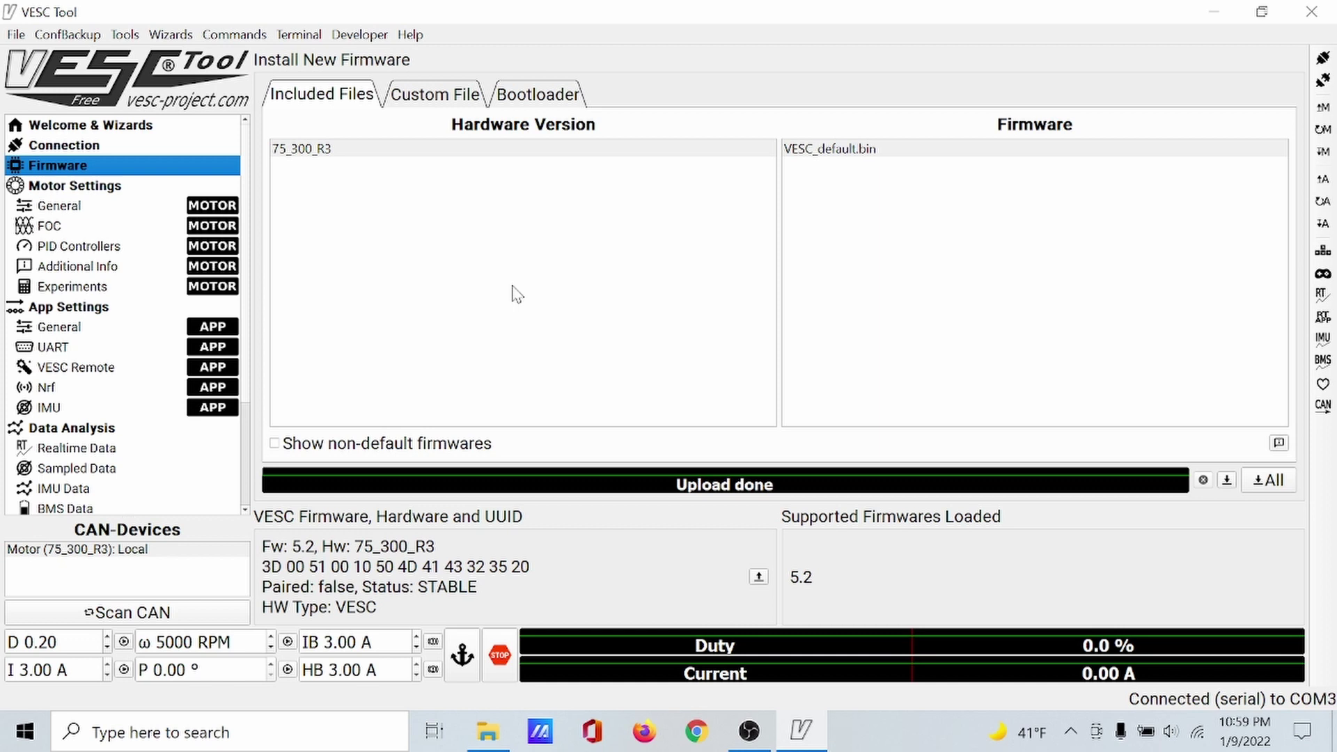
left_click(87, 128)
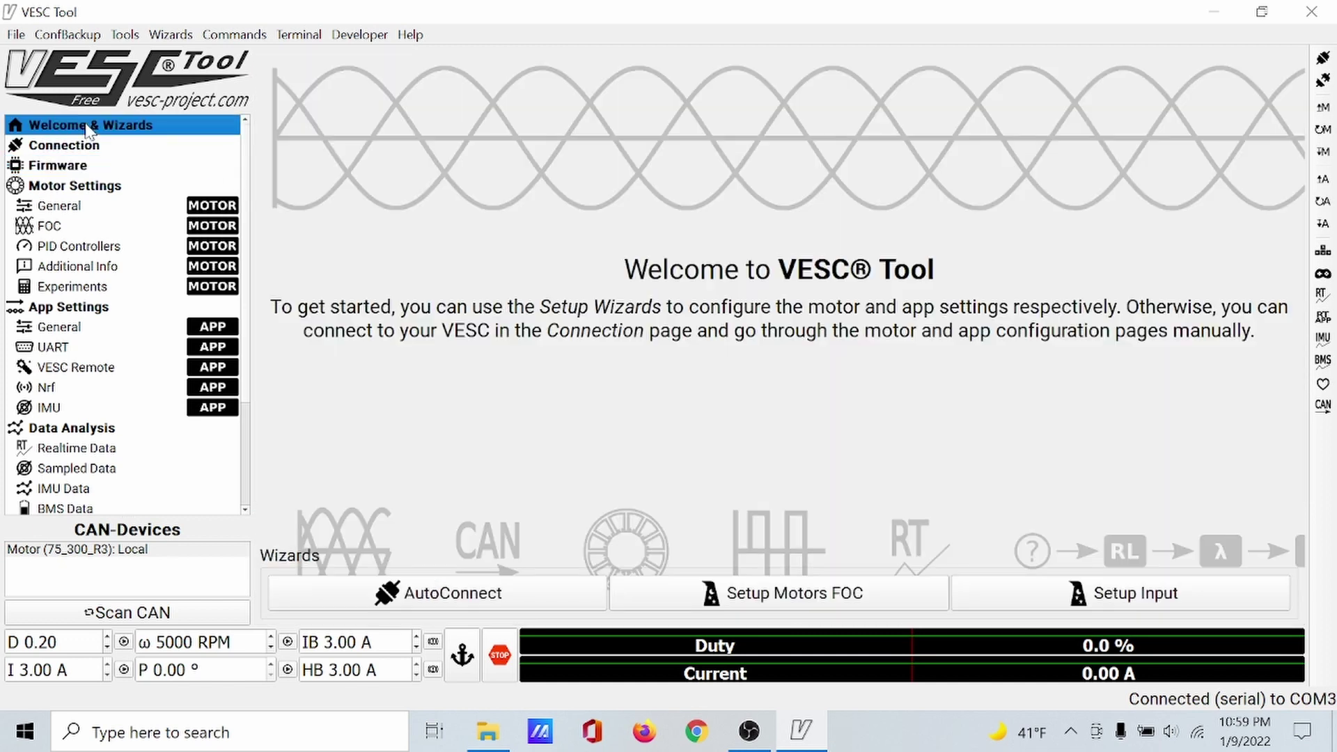
left_click(785, 598)
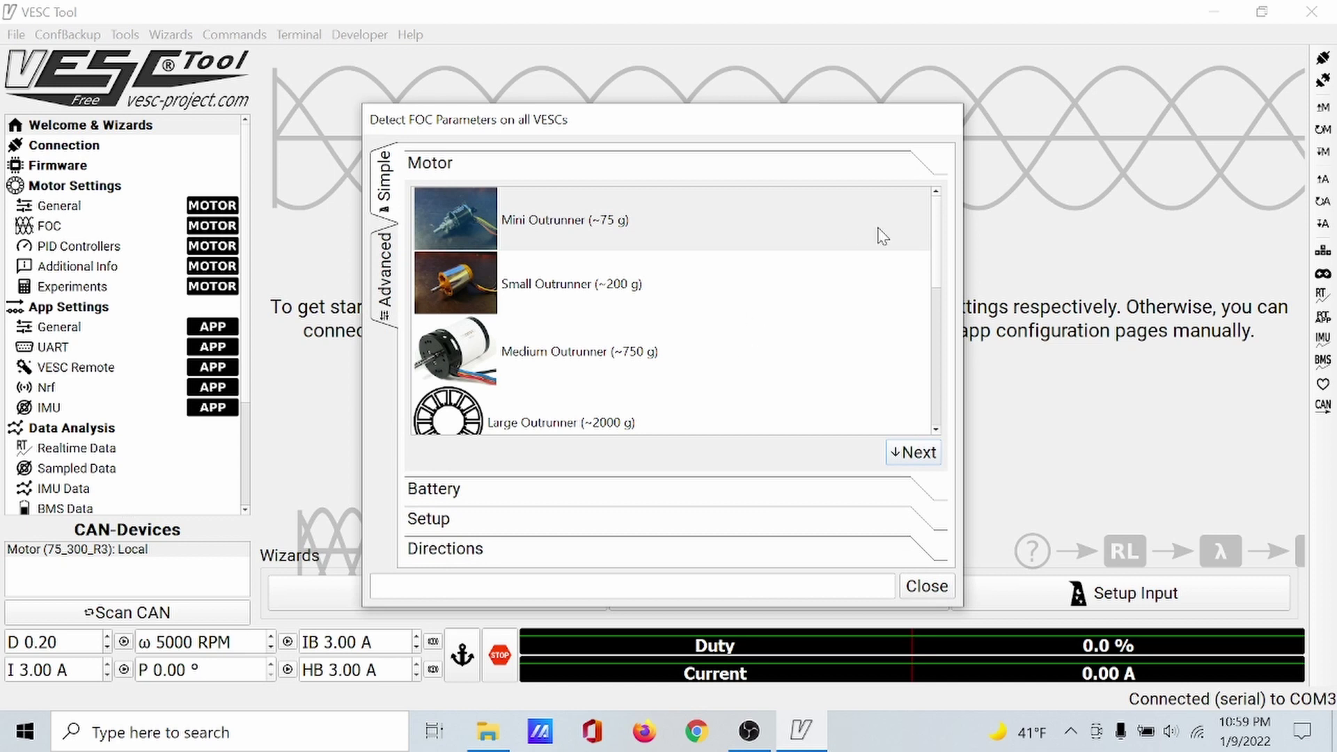
Choose the Medium Inrunner (~750 g) motor, confirm its size, and accept the 4-cell 9 Ah battery settings.
left_click_drag(942, 245, 953, 369)
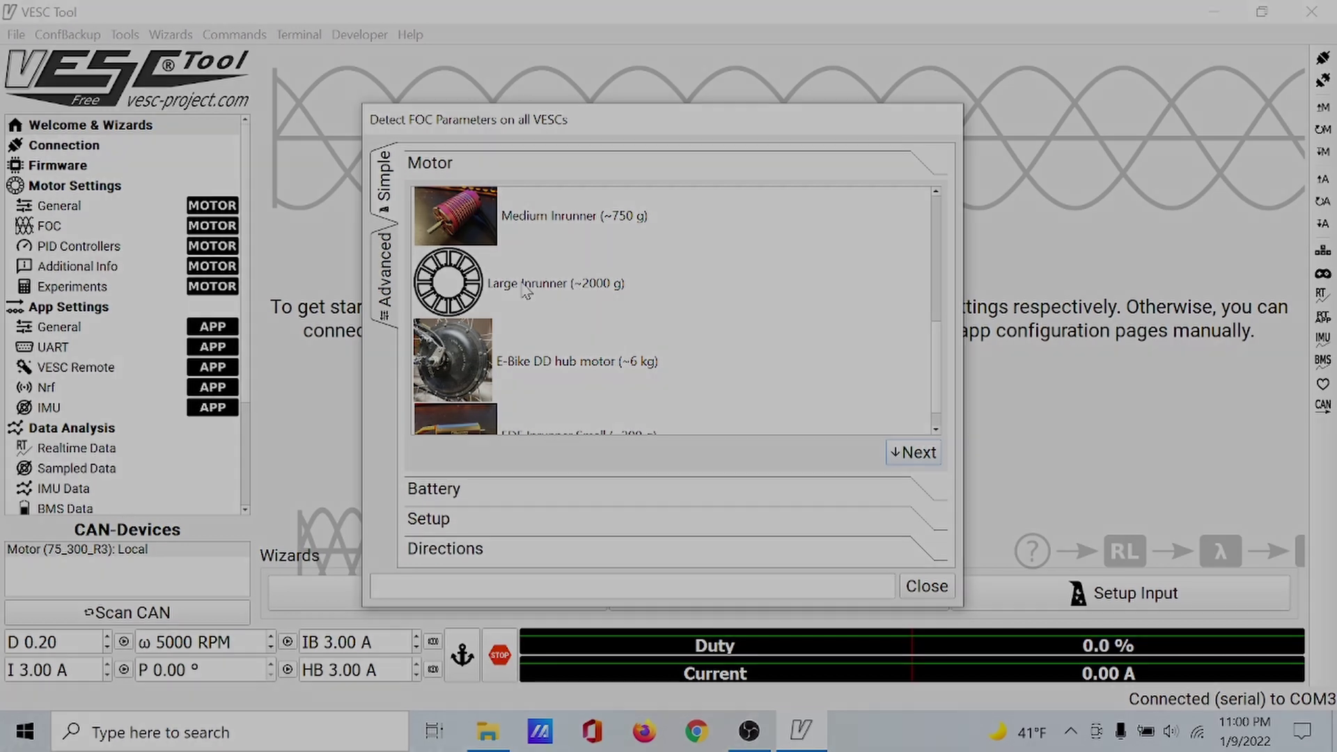
scroll(625, 305, "up", 1)
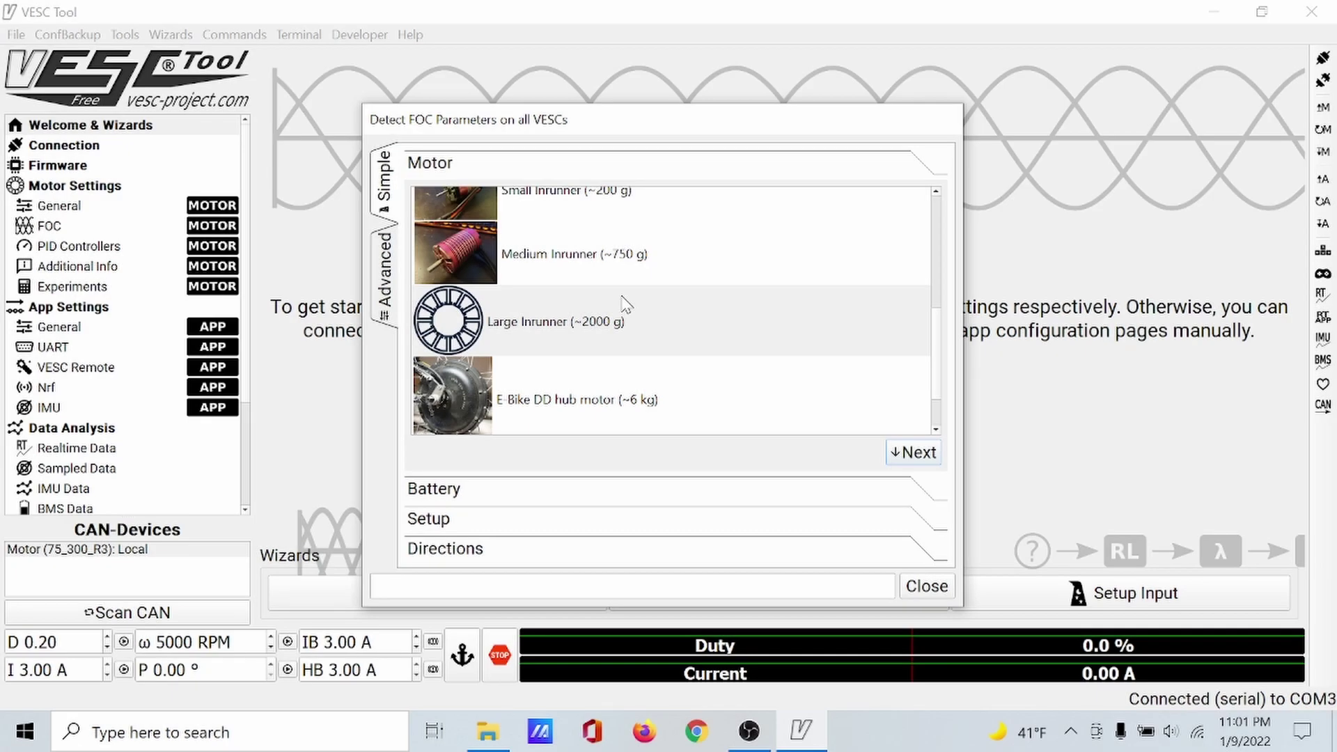
left_click(571, 256)
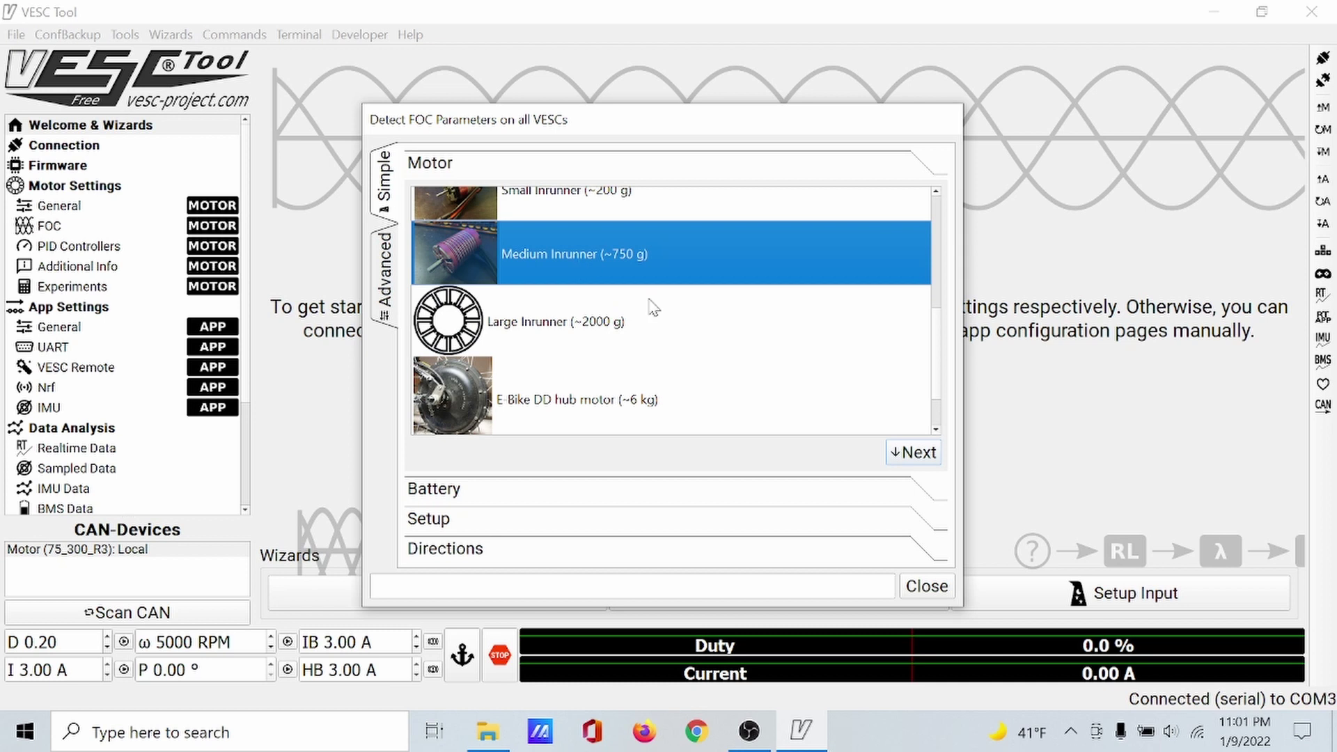
left_click(909, 454)
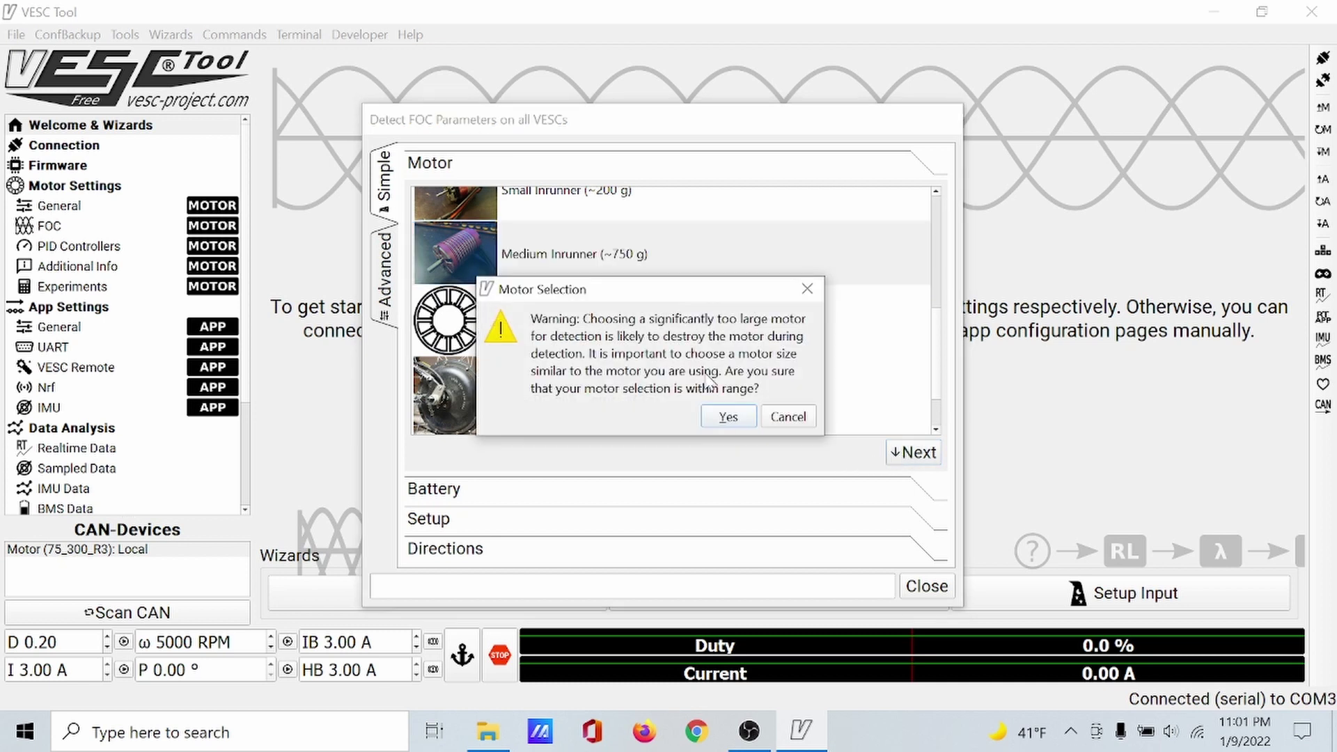
left_click(723, 418)
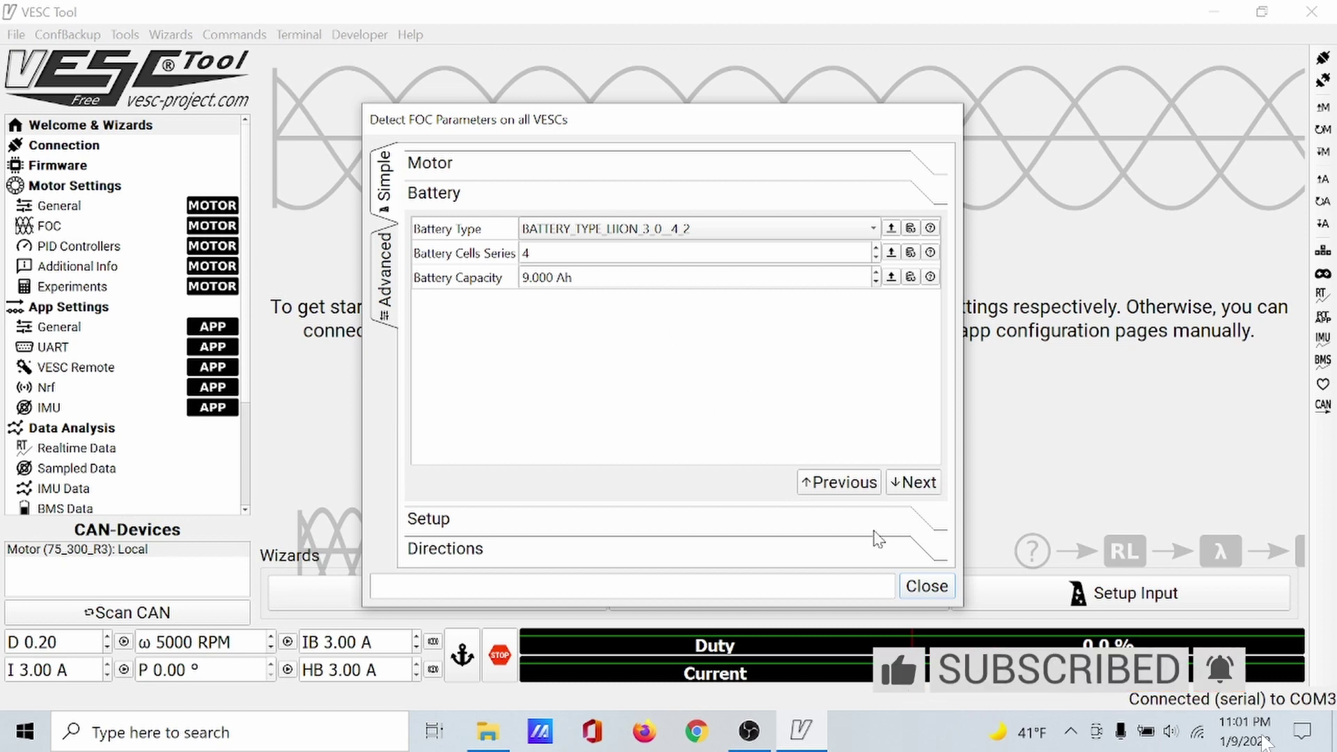
left_click(917, 483)
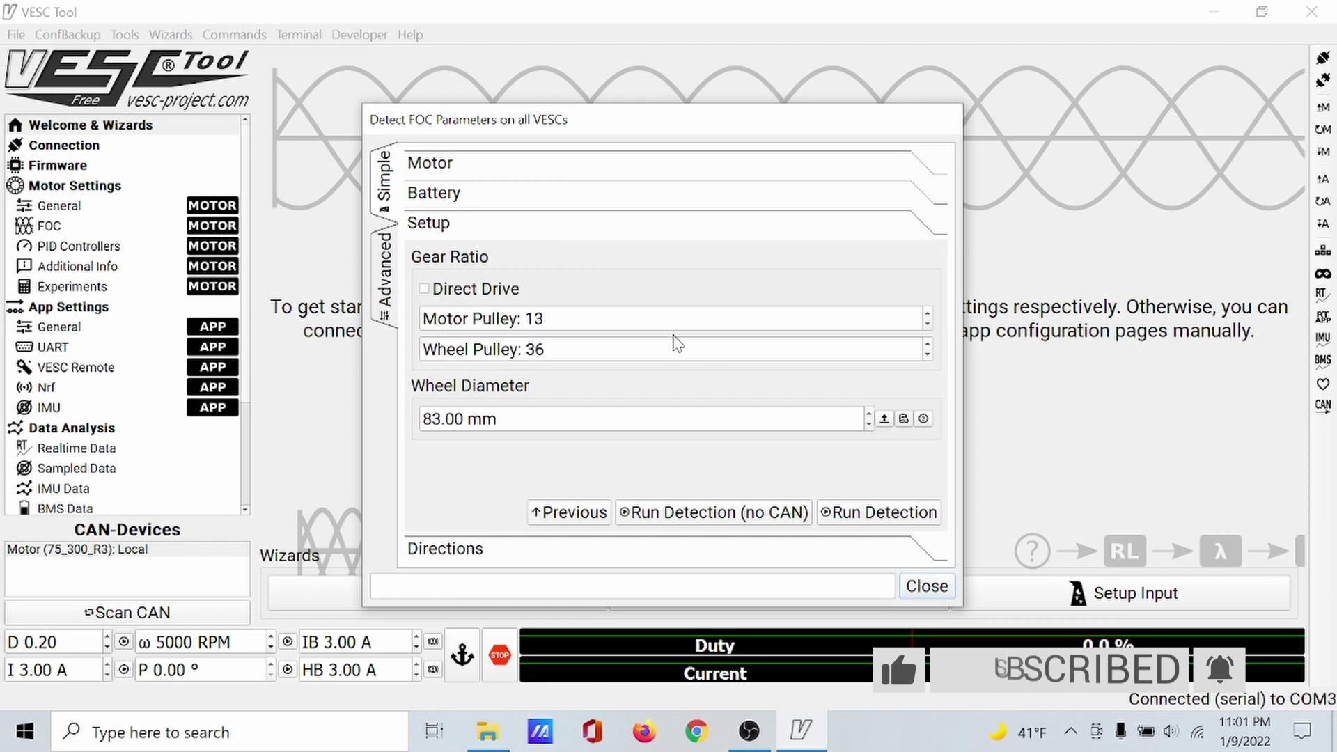
Enable Direct Drive gearing and start motor detection.
left_click(425, 292)
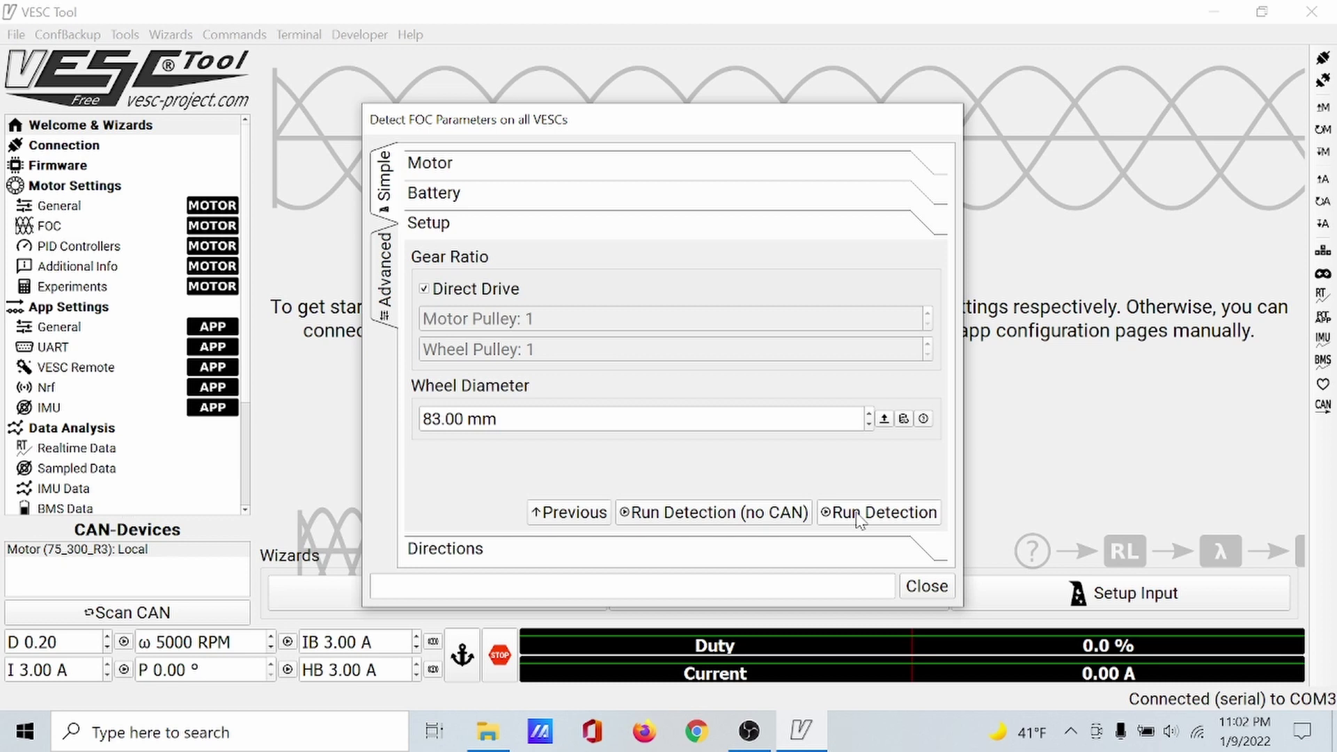
left_click(861, 521)
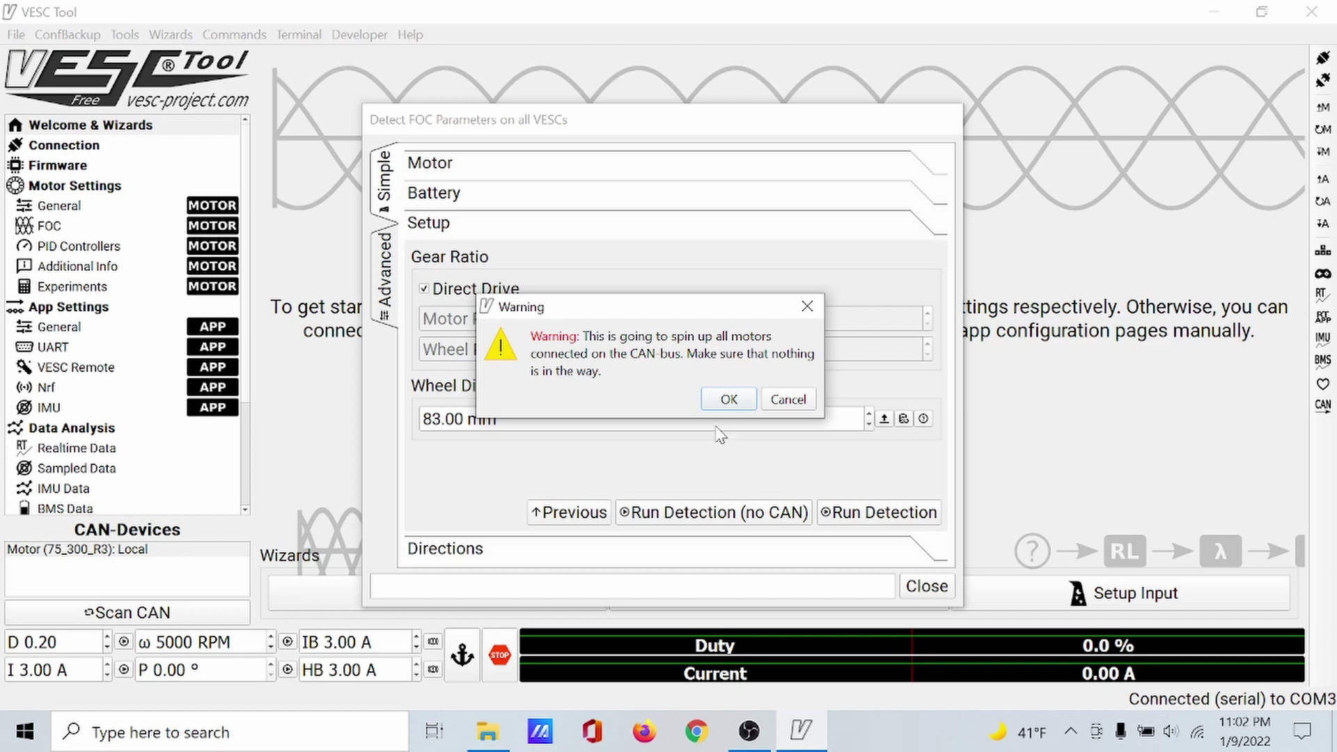
Let the motor spin for detection and accept the results: 3.30 mΩ, 1.18 µH, 2.49 mWb.
left_click(726, 404)
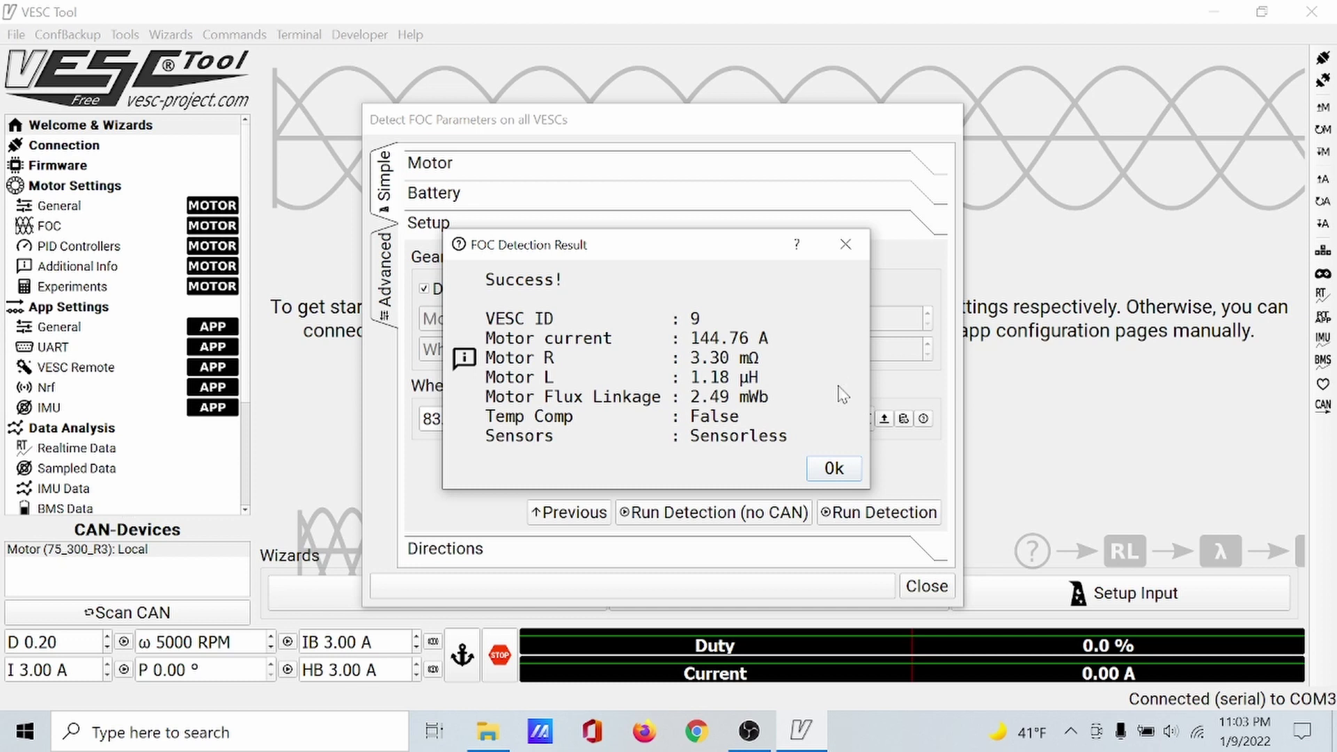
left_click(836, 469)
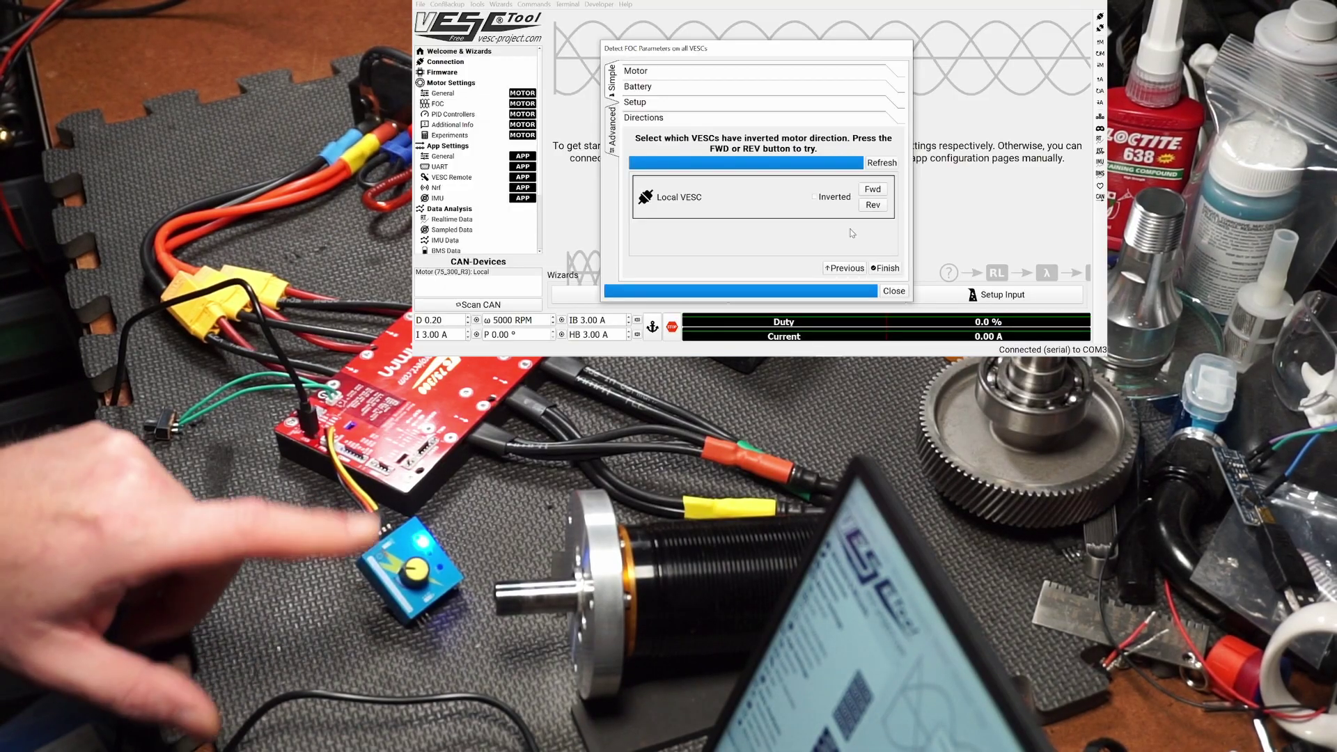
Spin the motor forward twice, leave Local VESC uninverted, and finish the FOC wizard.
left_click(875, 189)
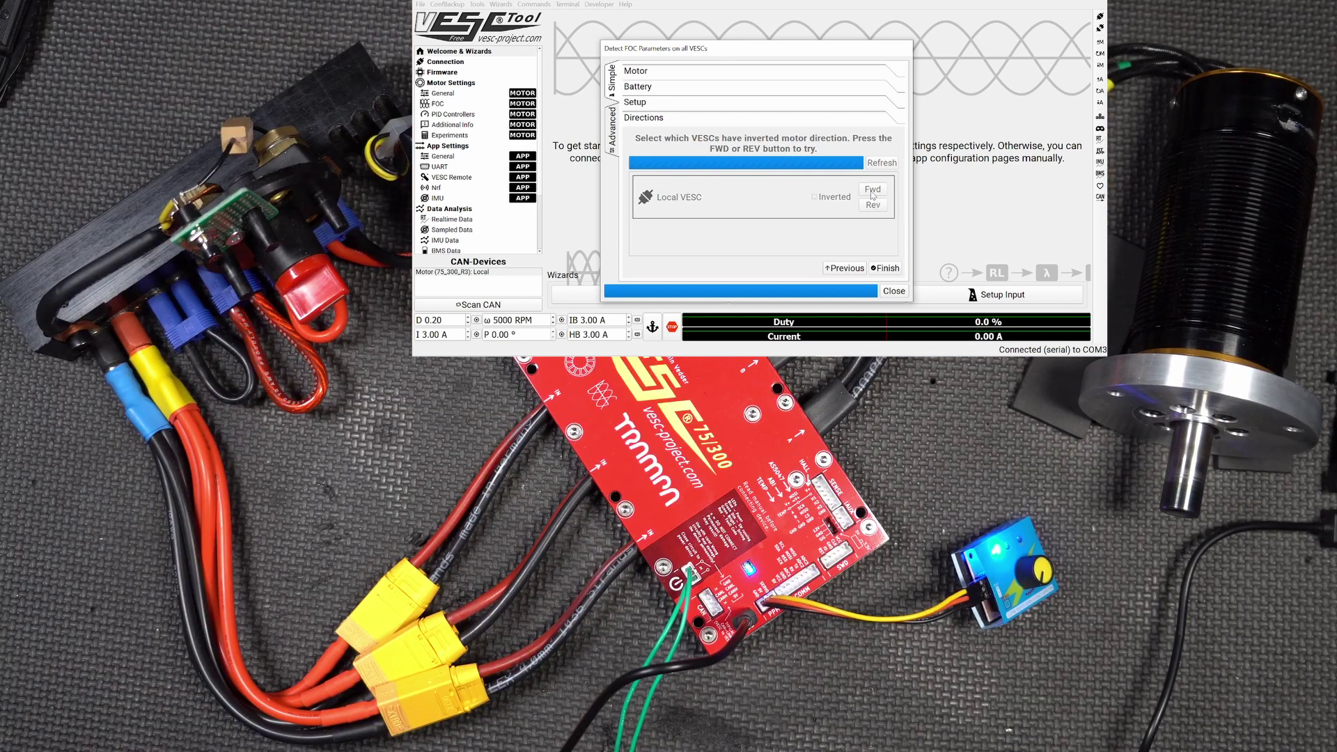
left_click(873, 191)
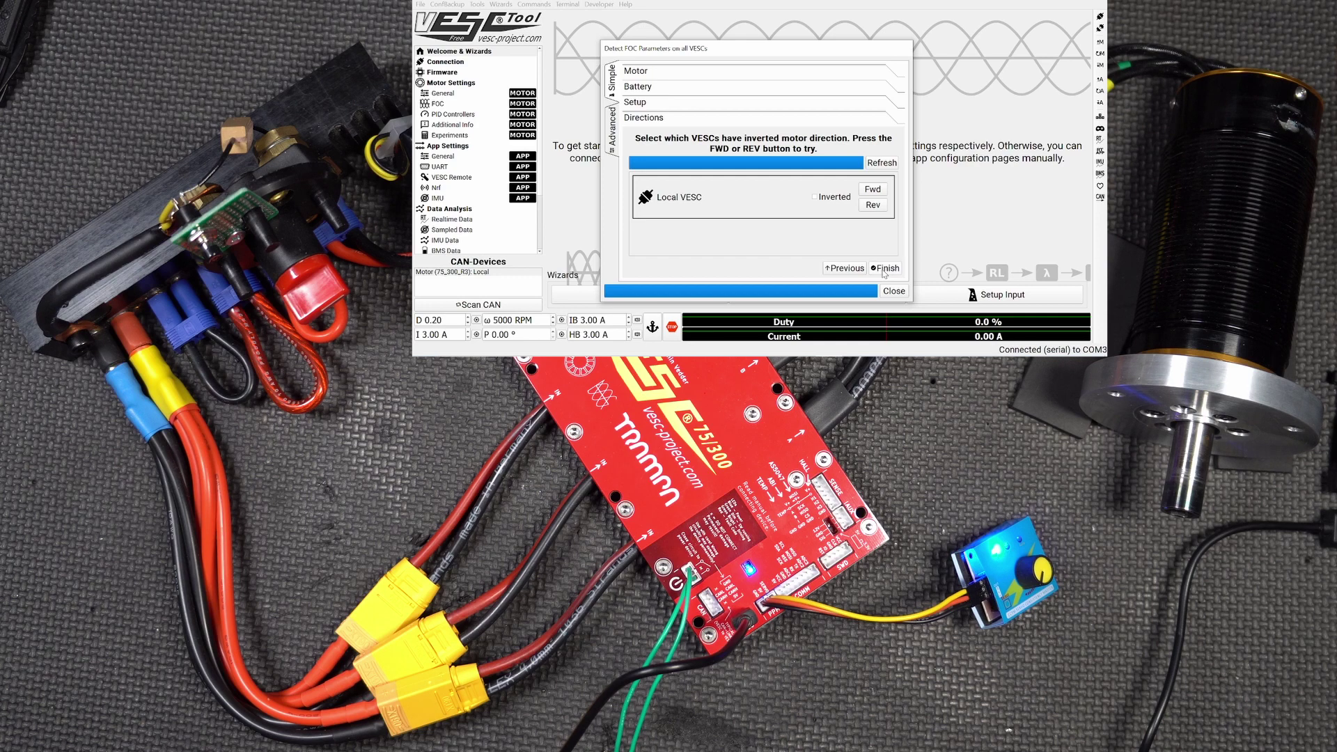
left_click(884, 269)
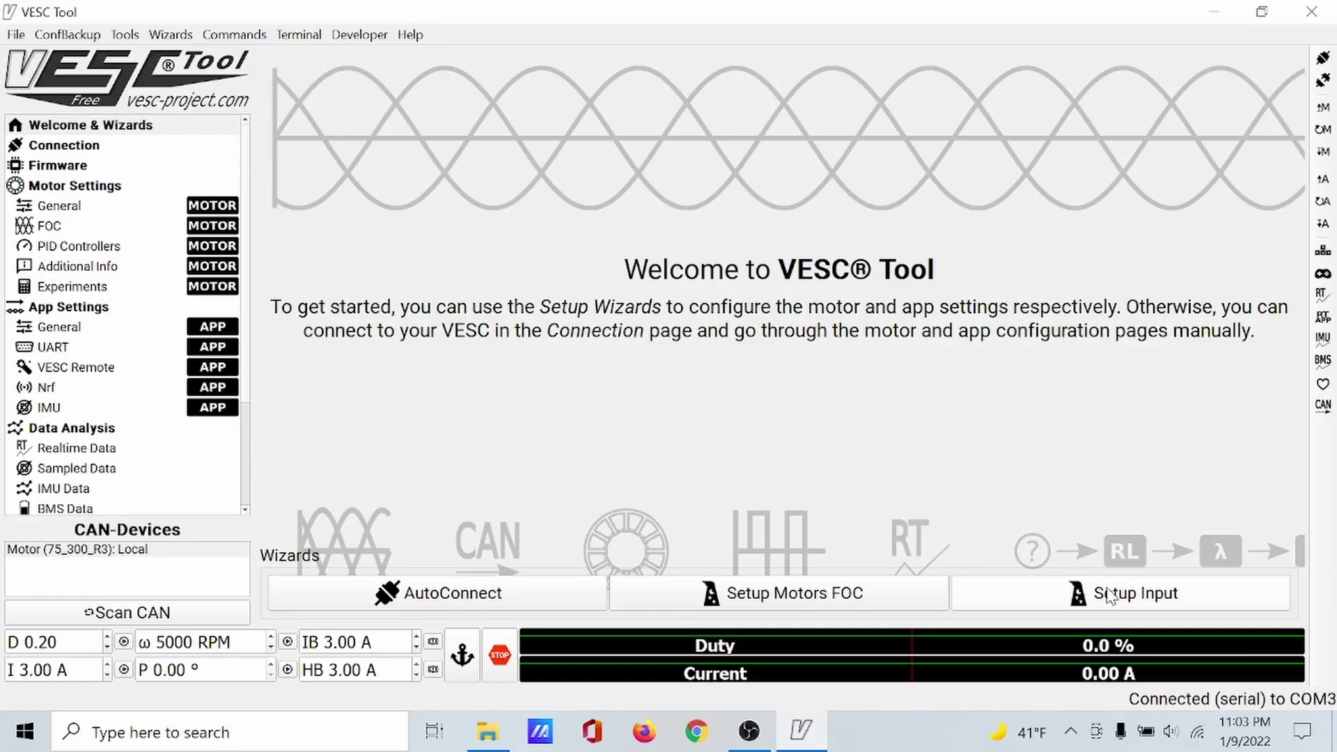
Start the input wizard and choose 'PPM input, such as conventional RC receivers'.
left_click(1122, 598)
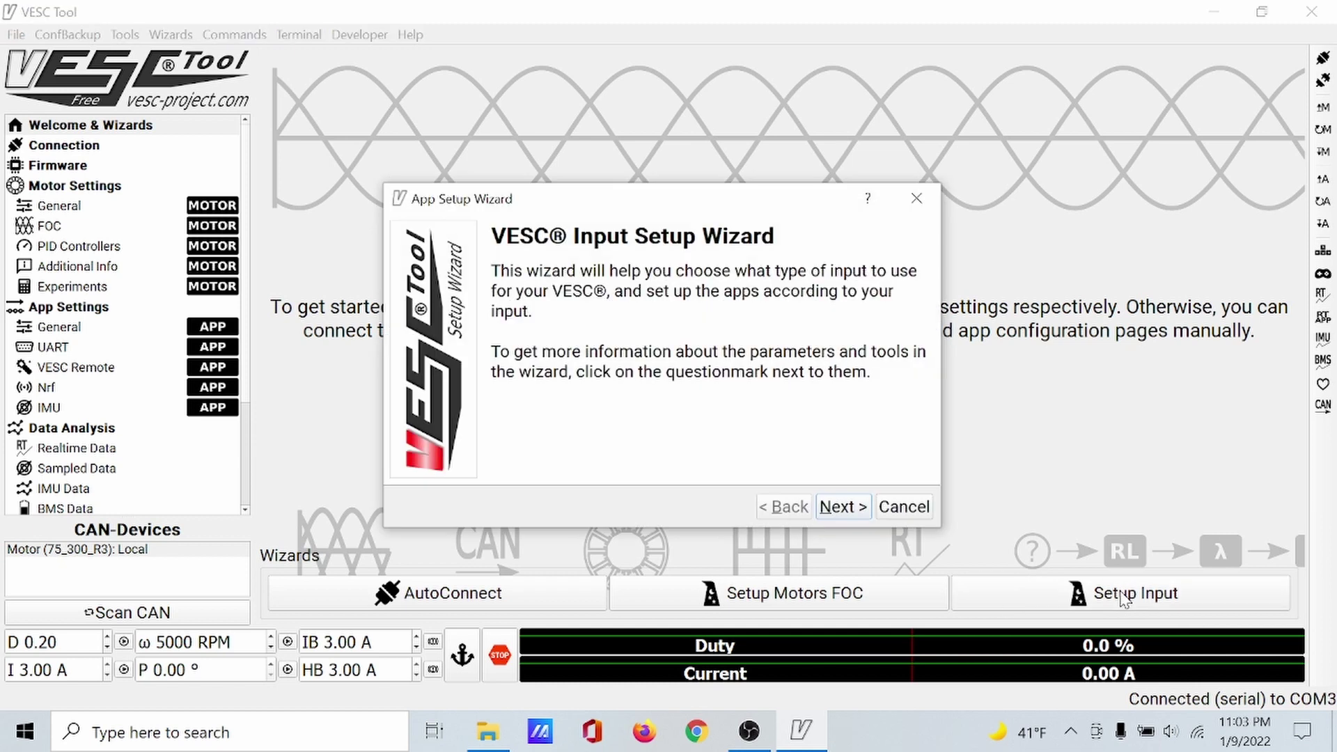
left_click(840, 509)
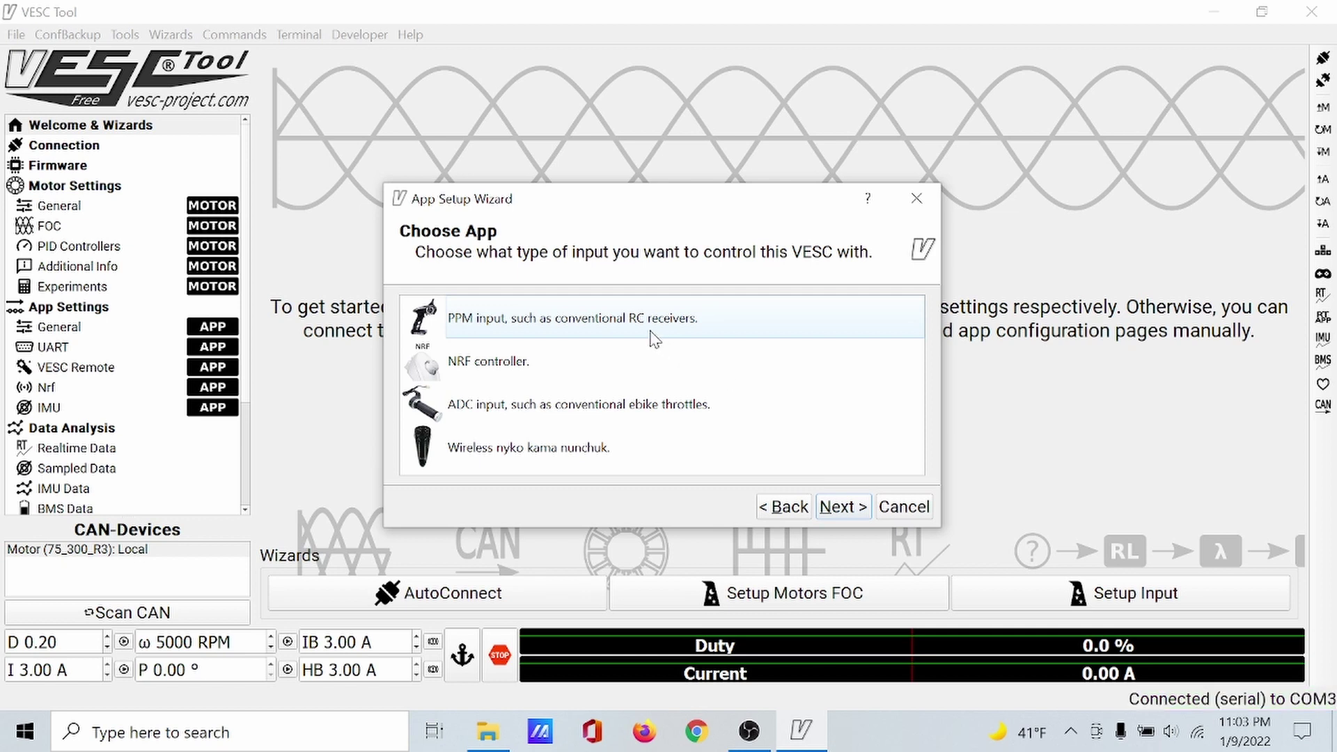
left_click(618, 320)
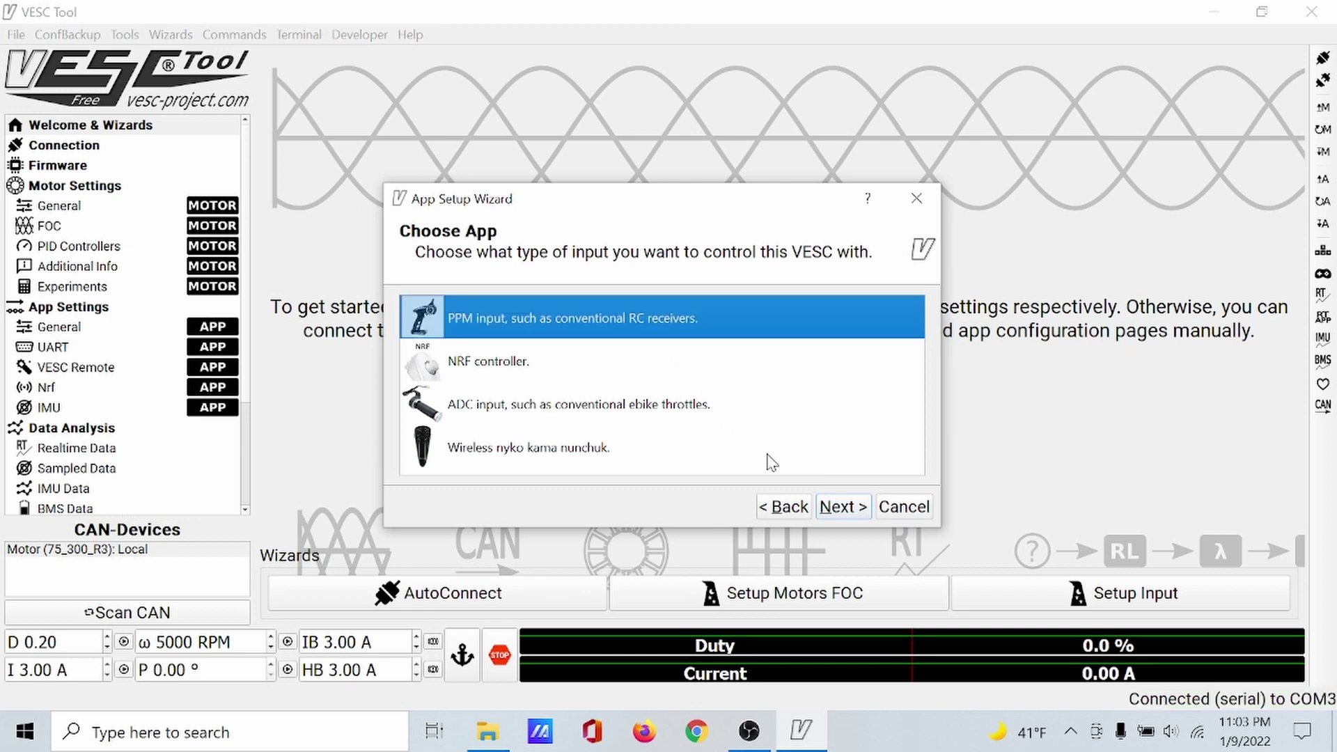
left_click(851, 515)
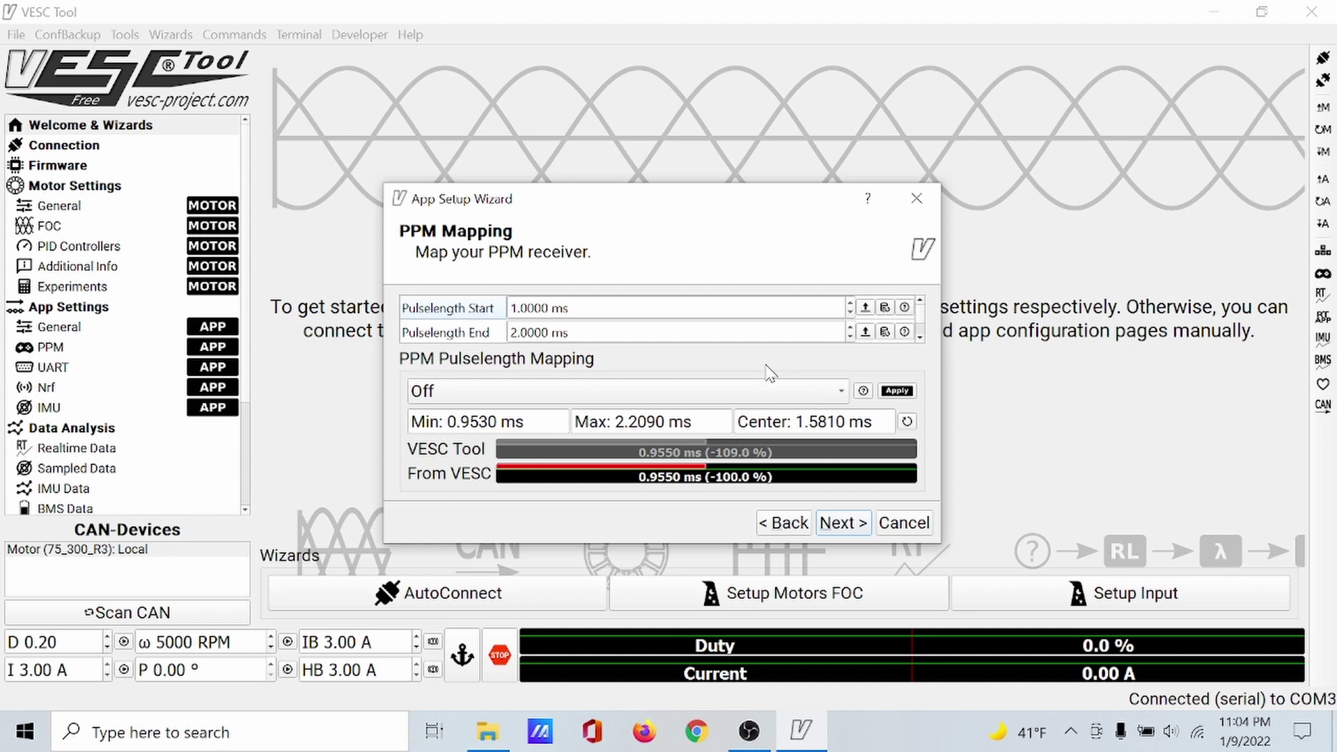
Set PPM Control Type to Current No Reverse, write the configuration to the VESC, and reach Conclusion.
left_click(843, 523)
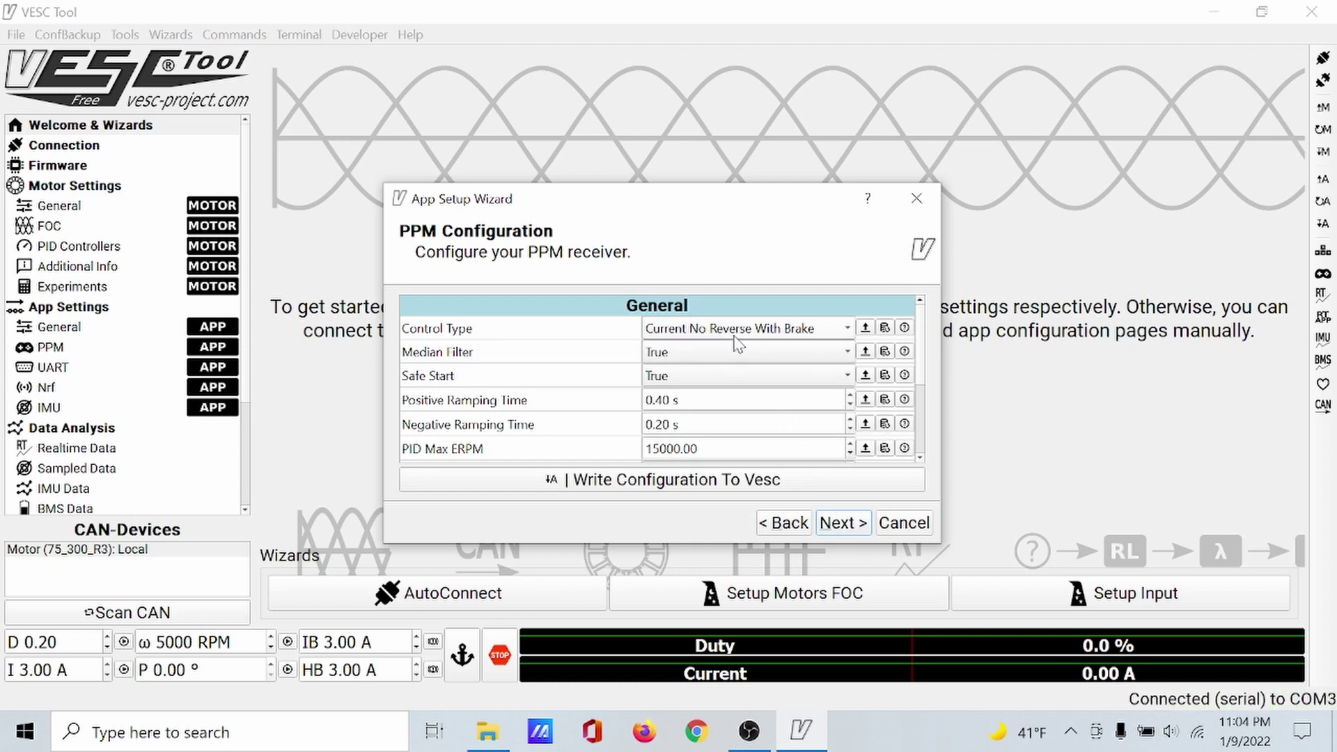
left_click(849, 333)
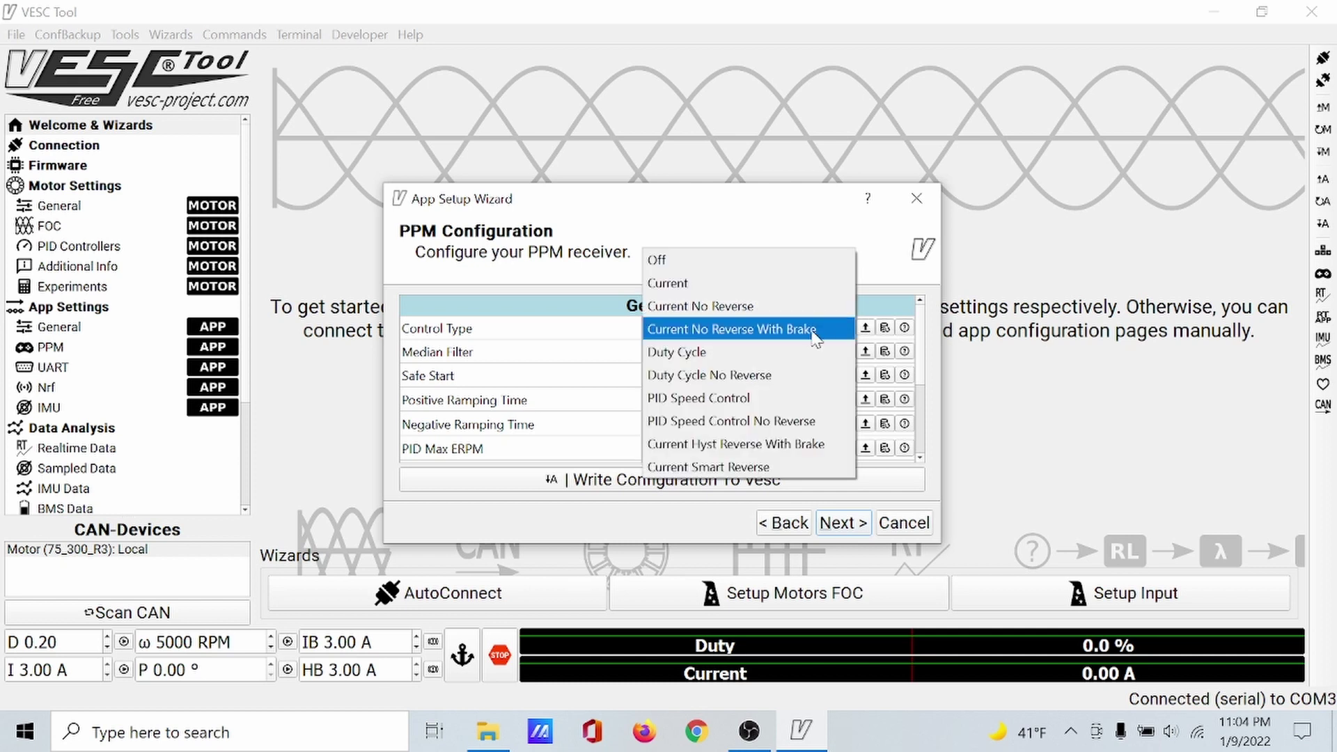
left_click(764, 307)
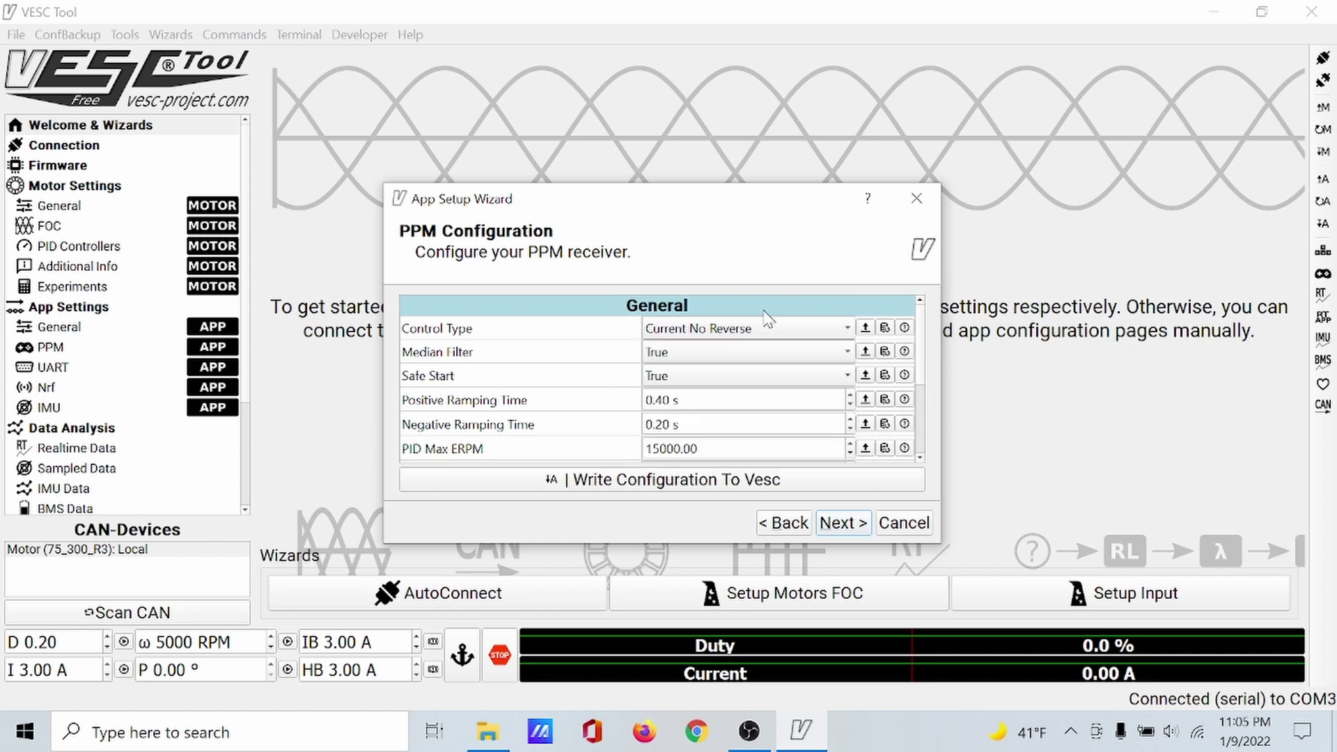
left_click(660, 491)
left_click(663, 487)
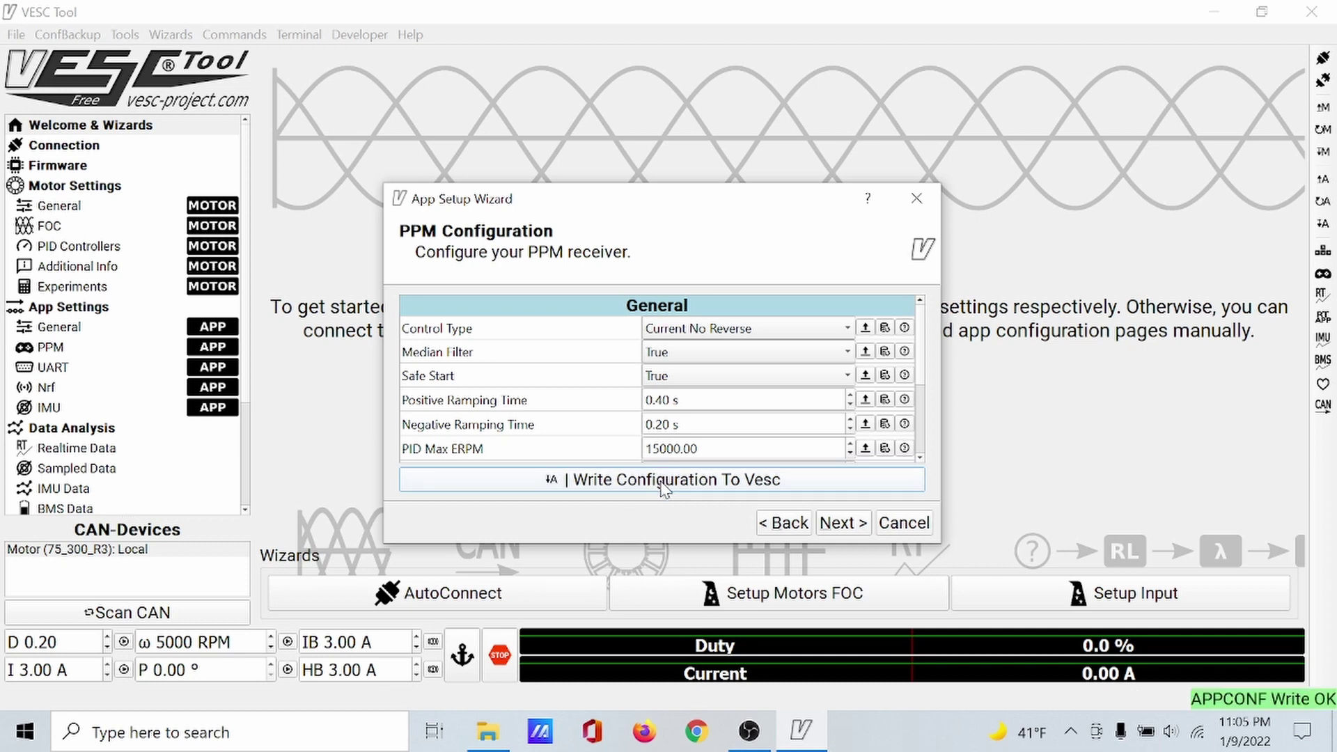
left_click(843, 524)
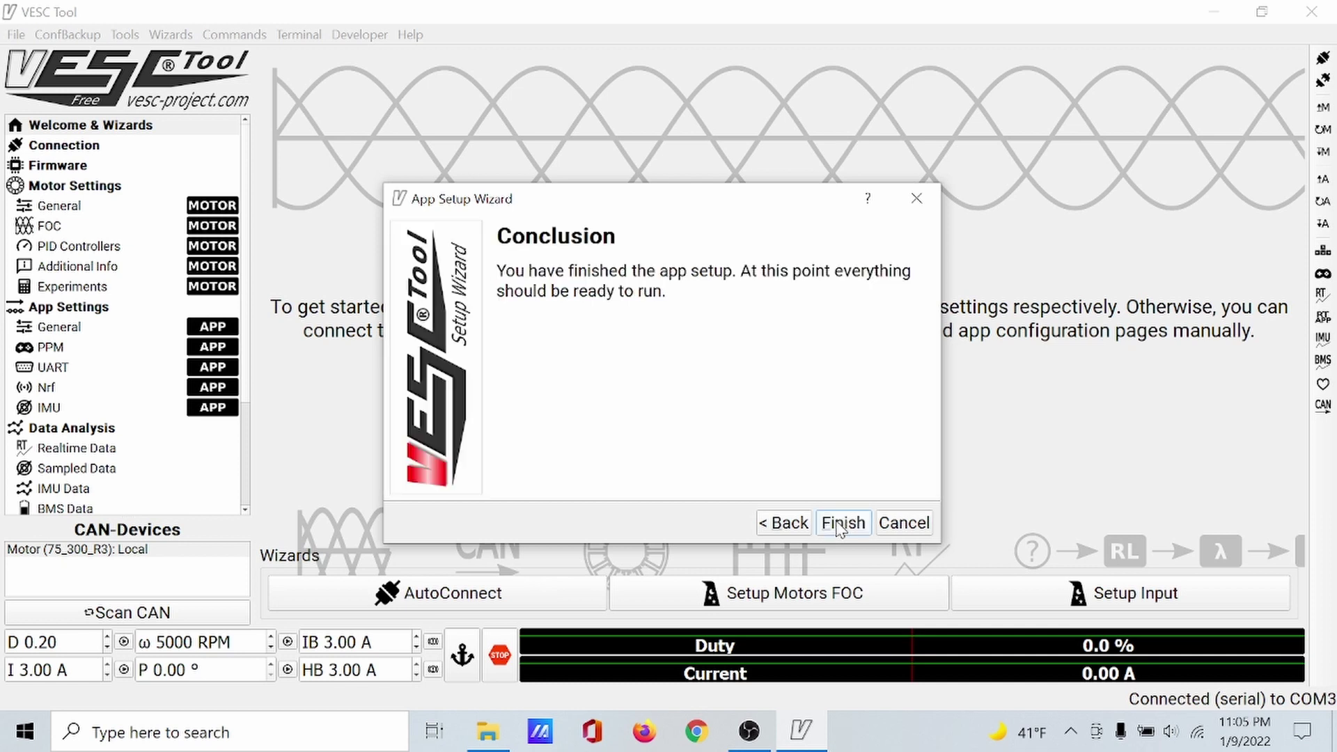
Finish the input setup wizard and bring up the FOC motor General current limits page.
left_click(842, 524)
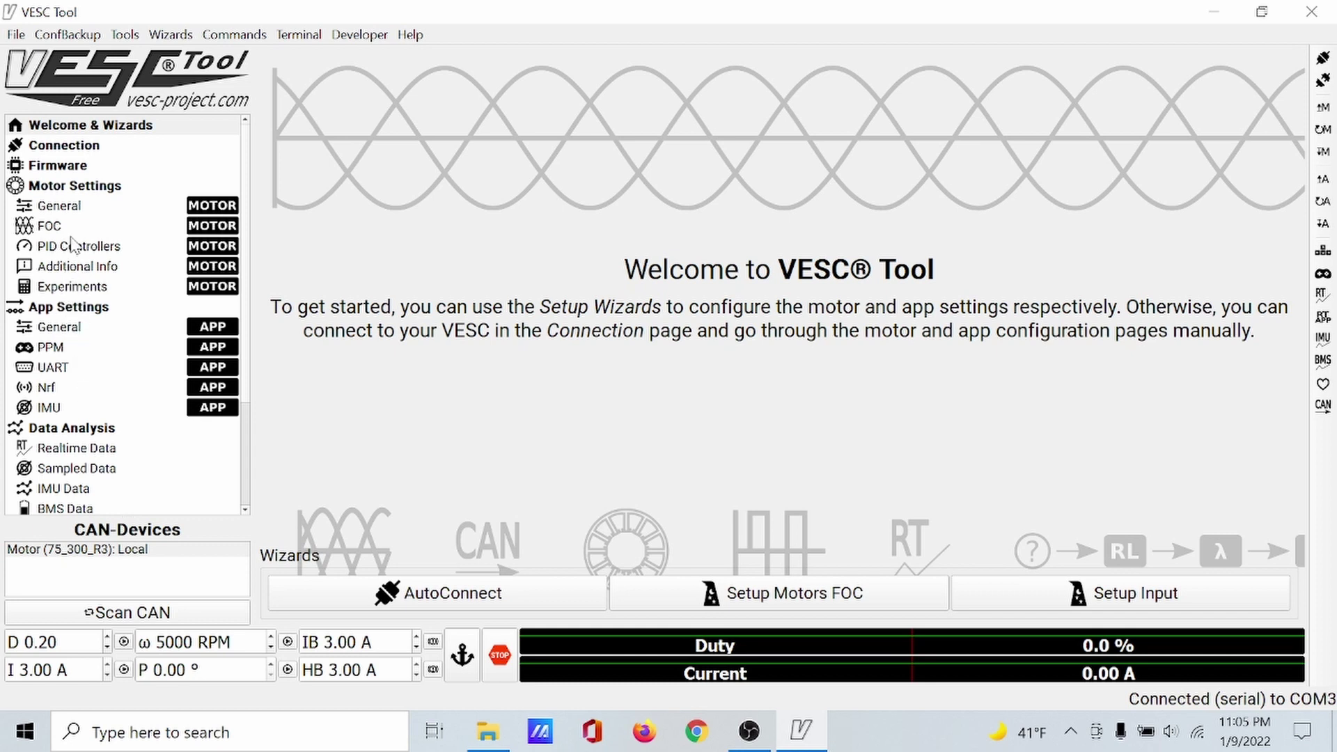
left_click(59, 207)
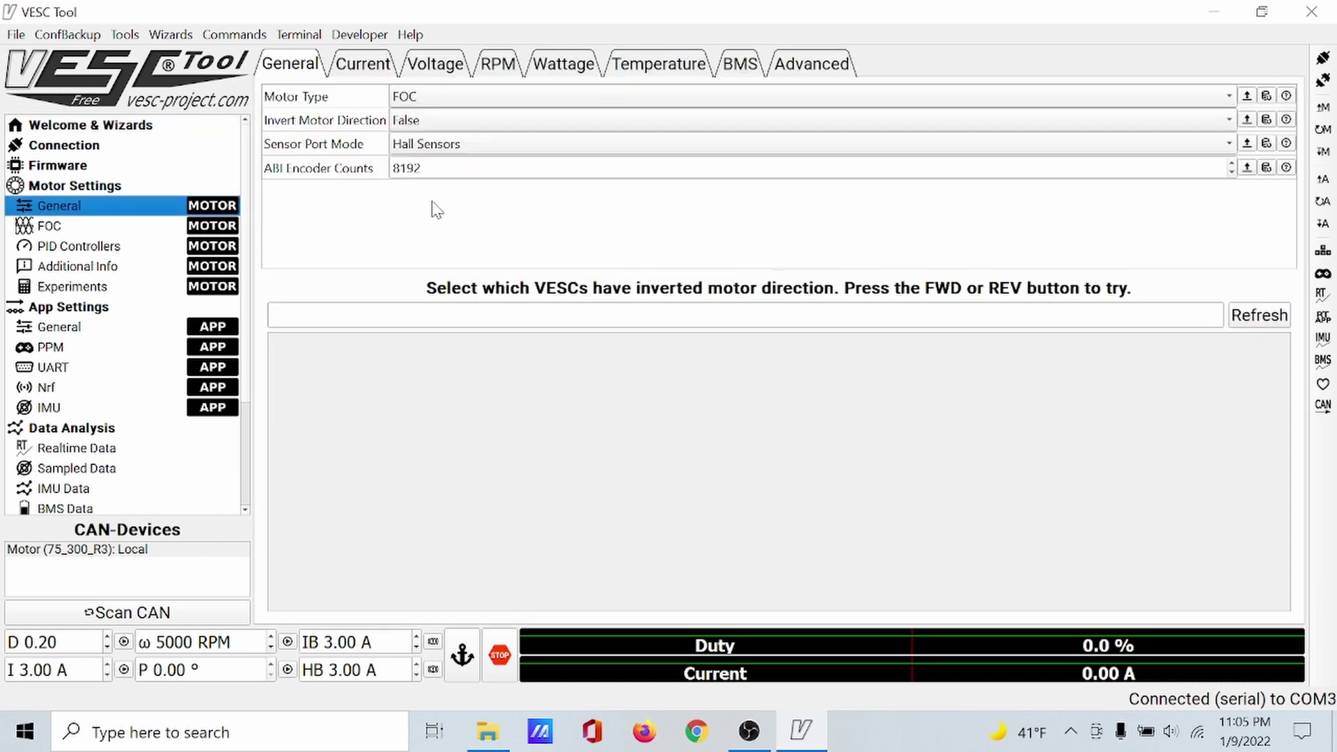
left_click(86, 230)
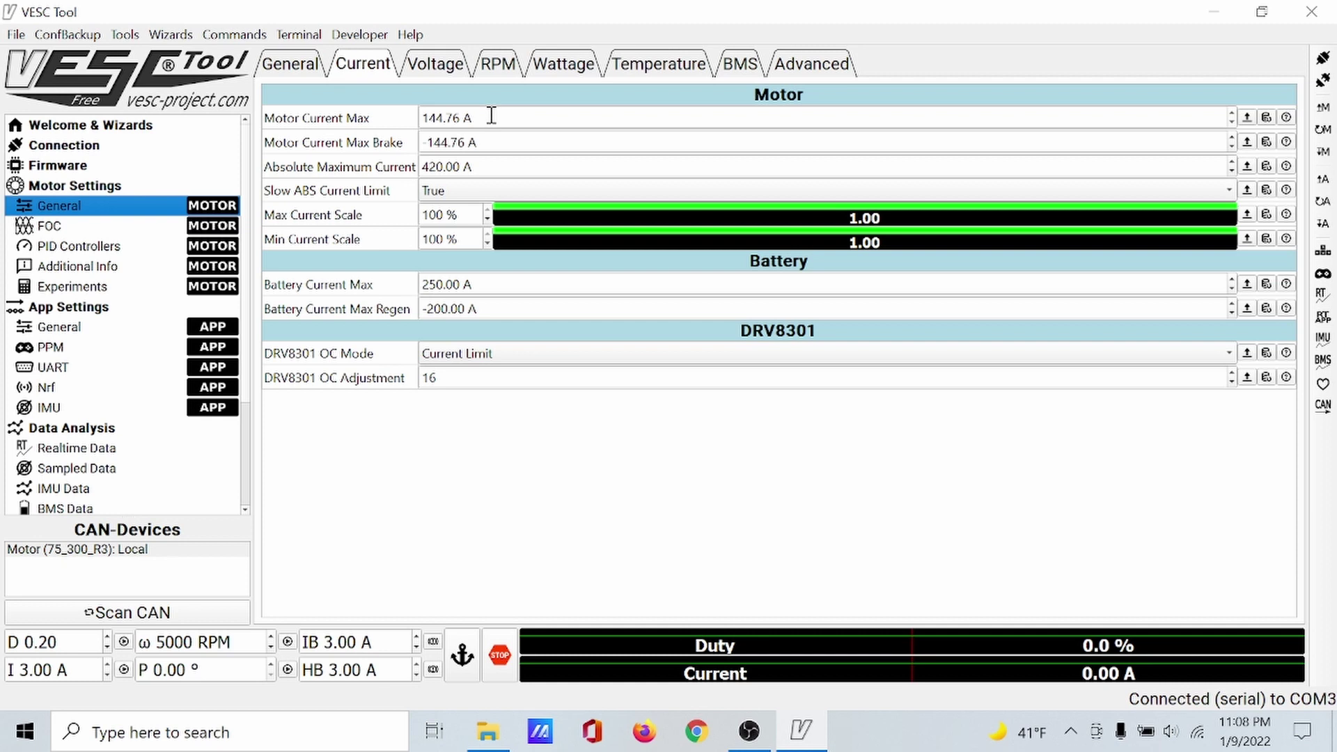
Set Motor Current Max to 40 A and the brake current limit to -40 A.
left_click_drag(492, 115, 394, 108)
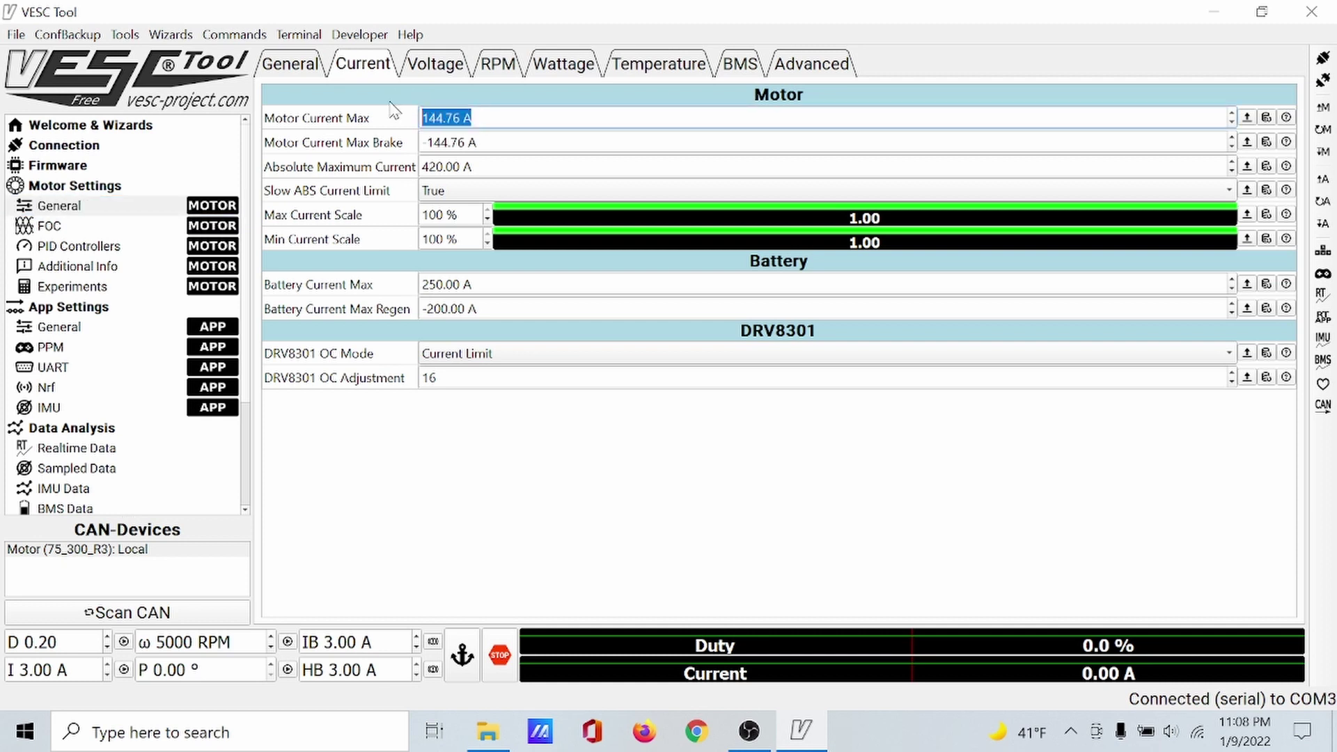
type("40")
left_click(443, 142)
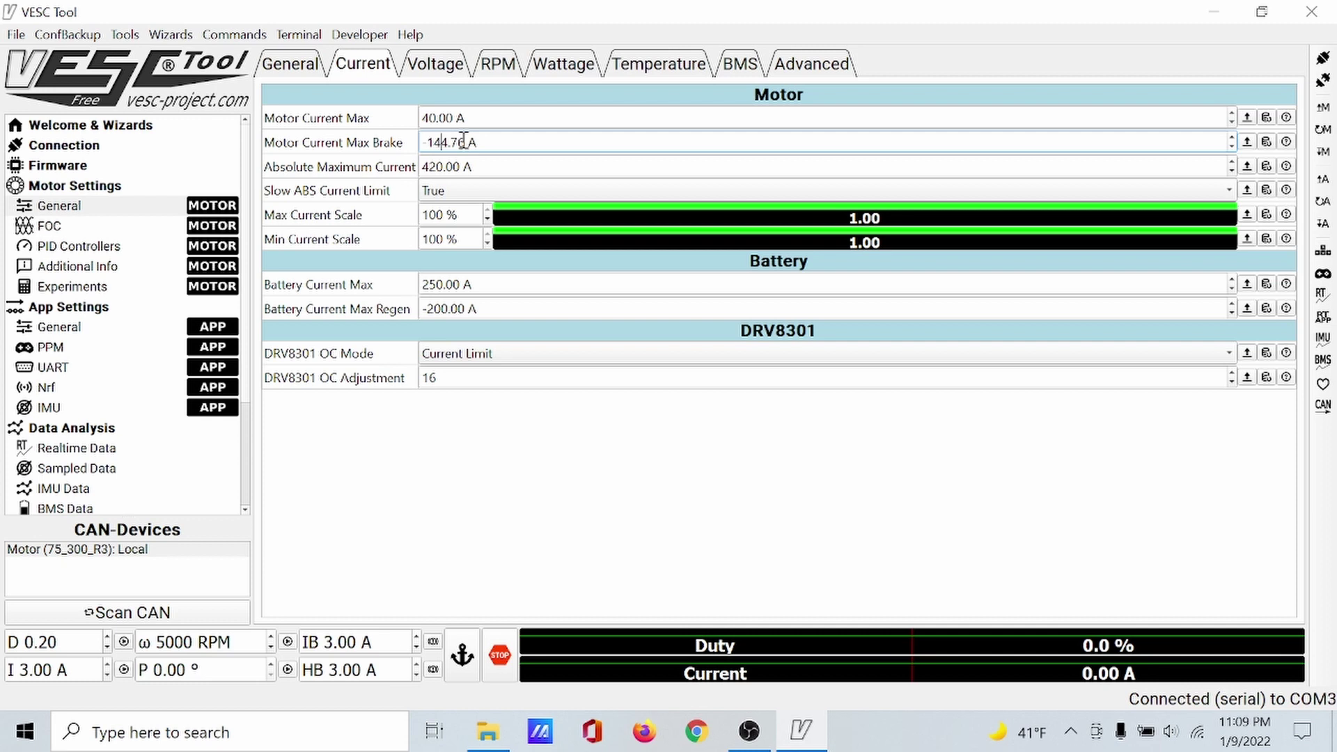
left_click_drag(465, 142, 428, 142)
type("40")
left_click(449, 162)
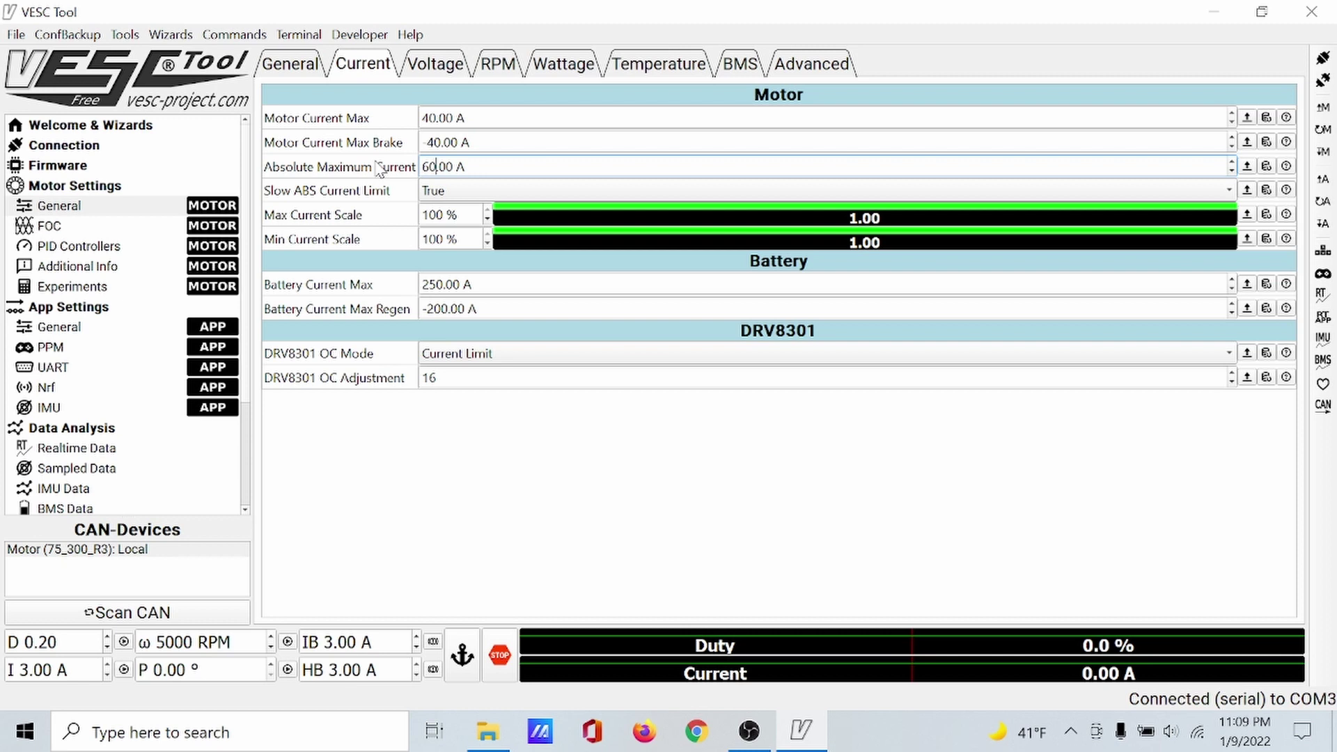
Set Absolute Maximum Current to 60 A and battery current limits to 80/-80 A.
left_click(439, 285)
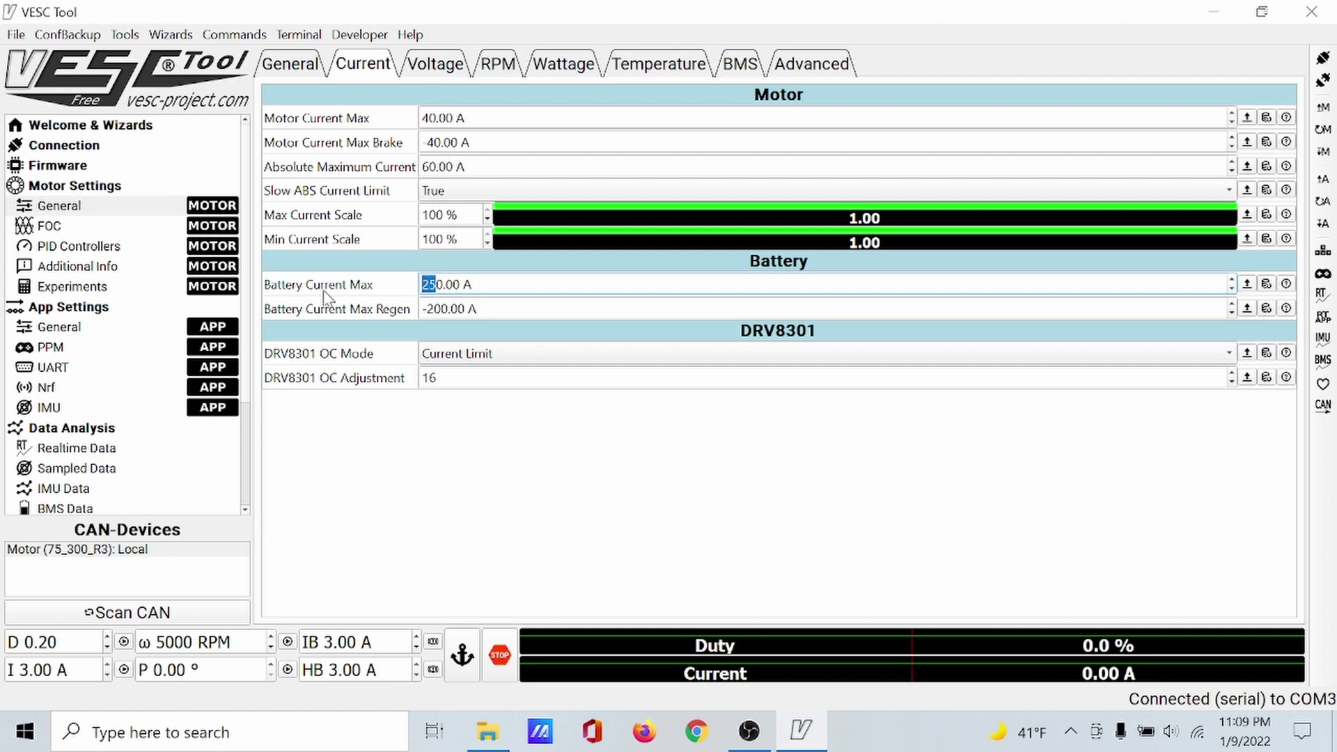
type("80")
key("Delete")
left_click(446, 311)
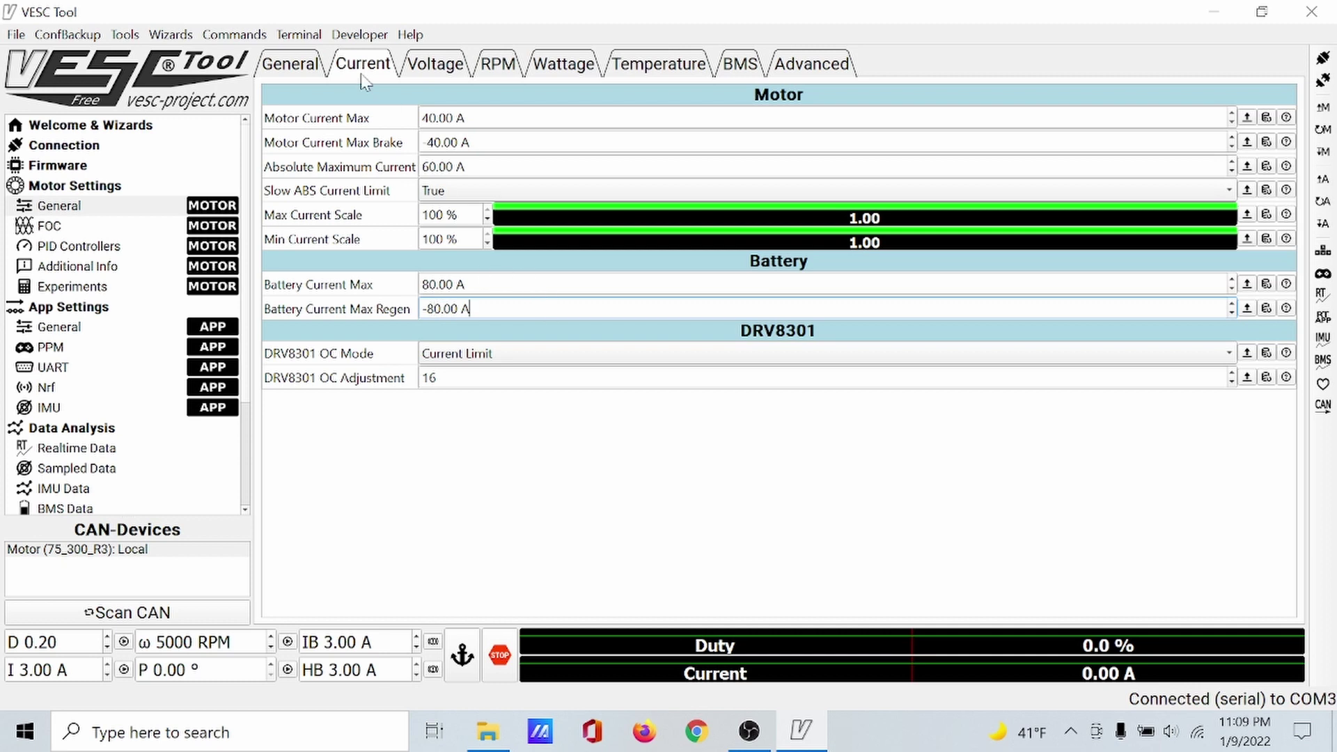
Review the Voltage, RPM, Wattage, Temperature, BMS and Advanced motor limit tabs.
left_click(428, 67)
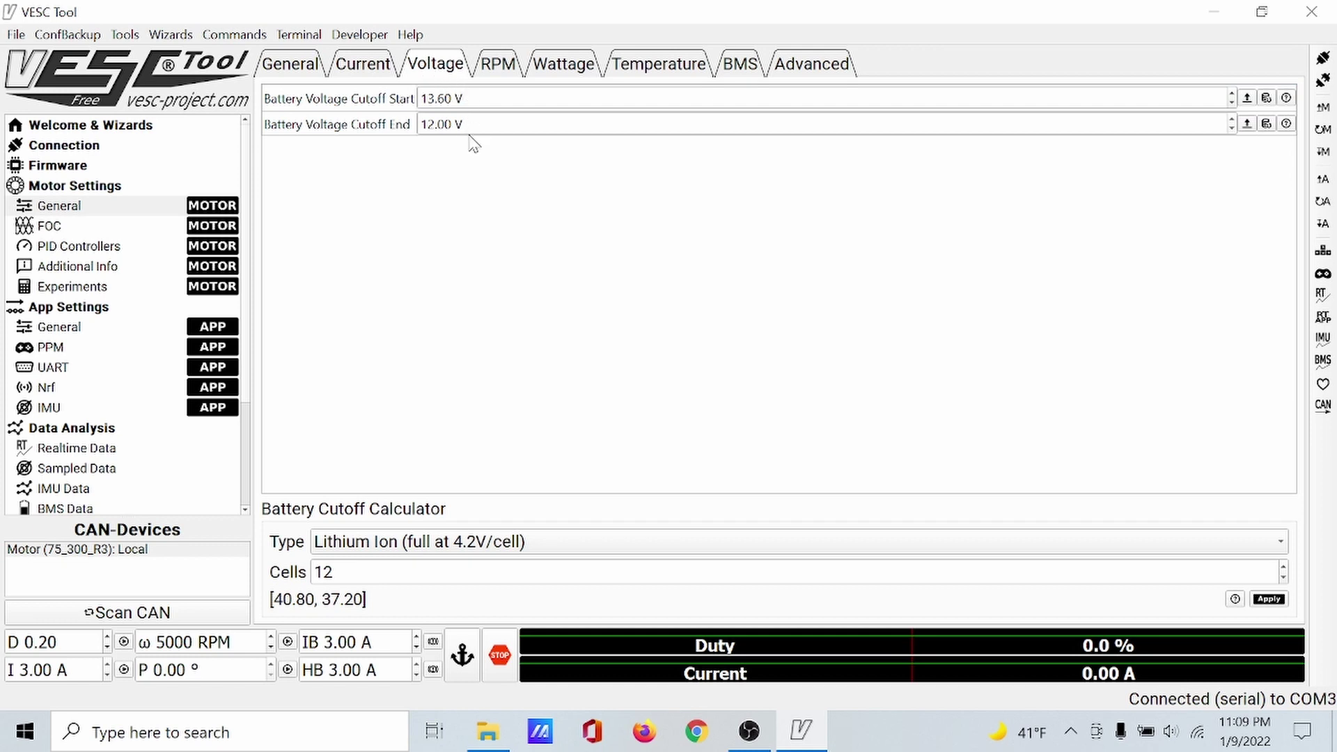
left_click(496, 70)
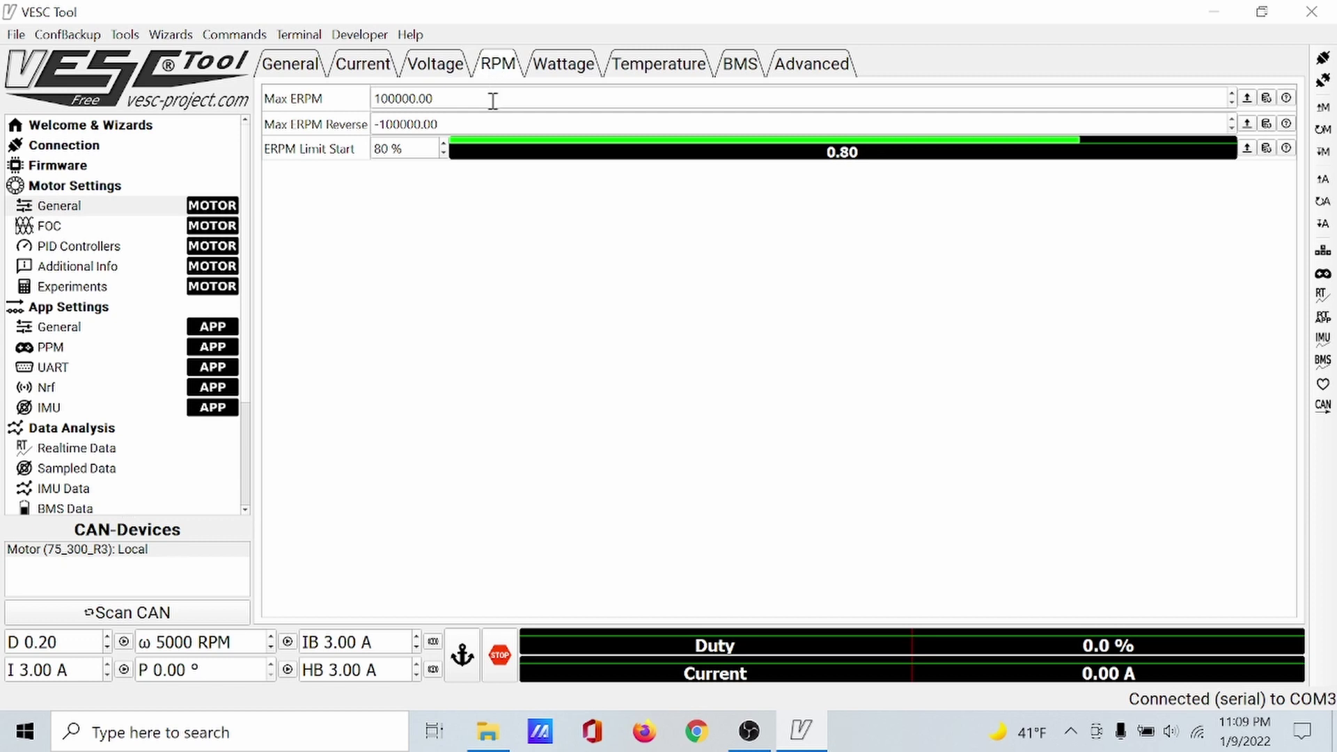
left_click(559, 70)
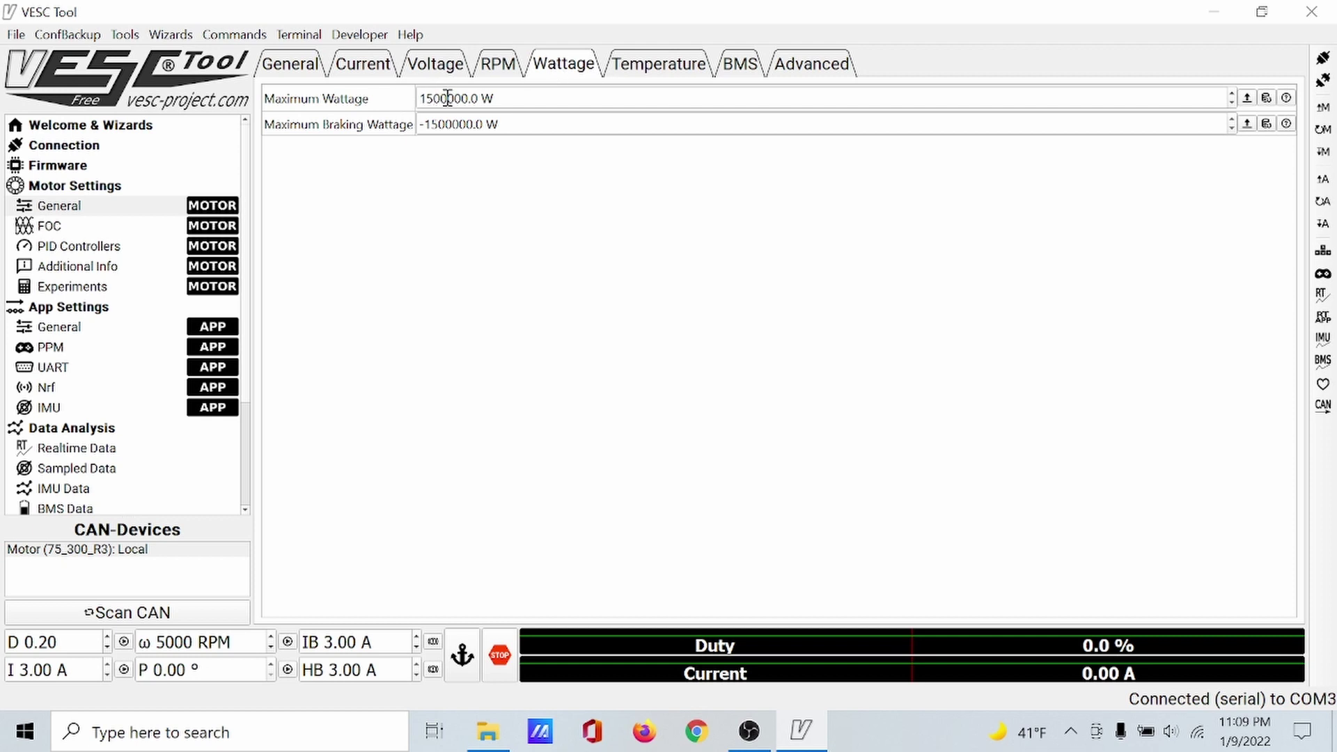
left_click(686, 69)
left_click(752, 71)
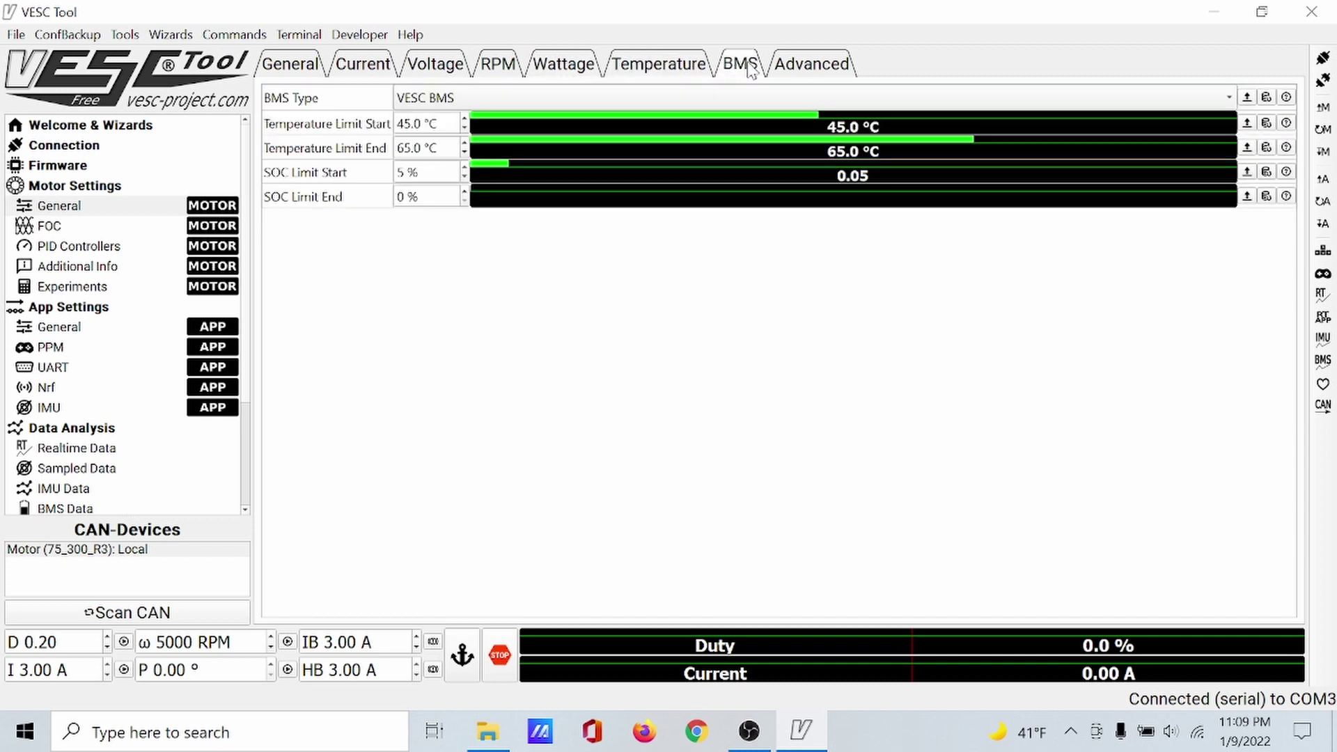
left_click(813, 70)
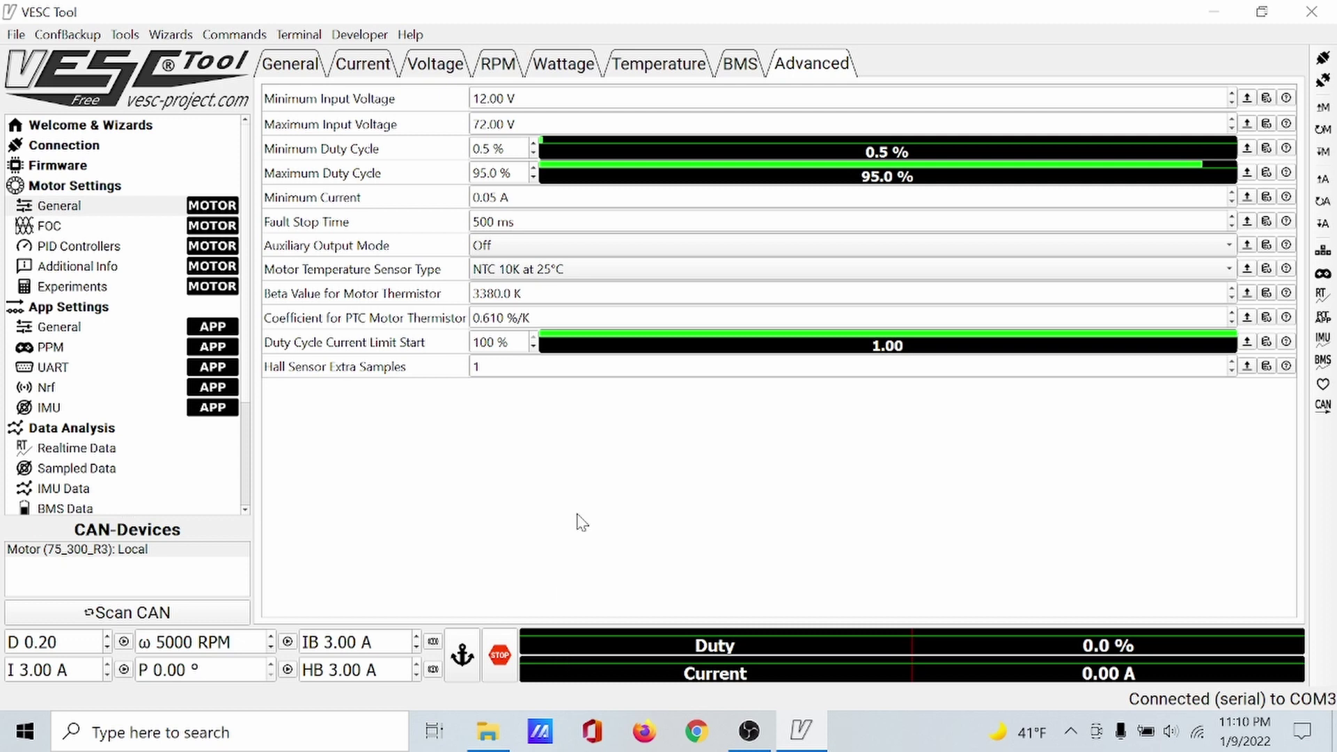
left_click(78, 452)
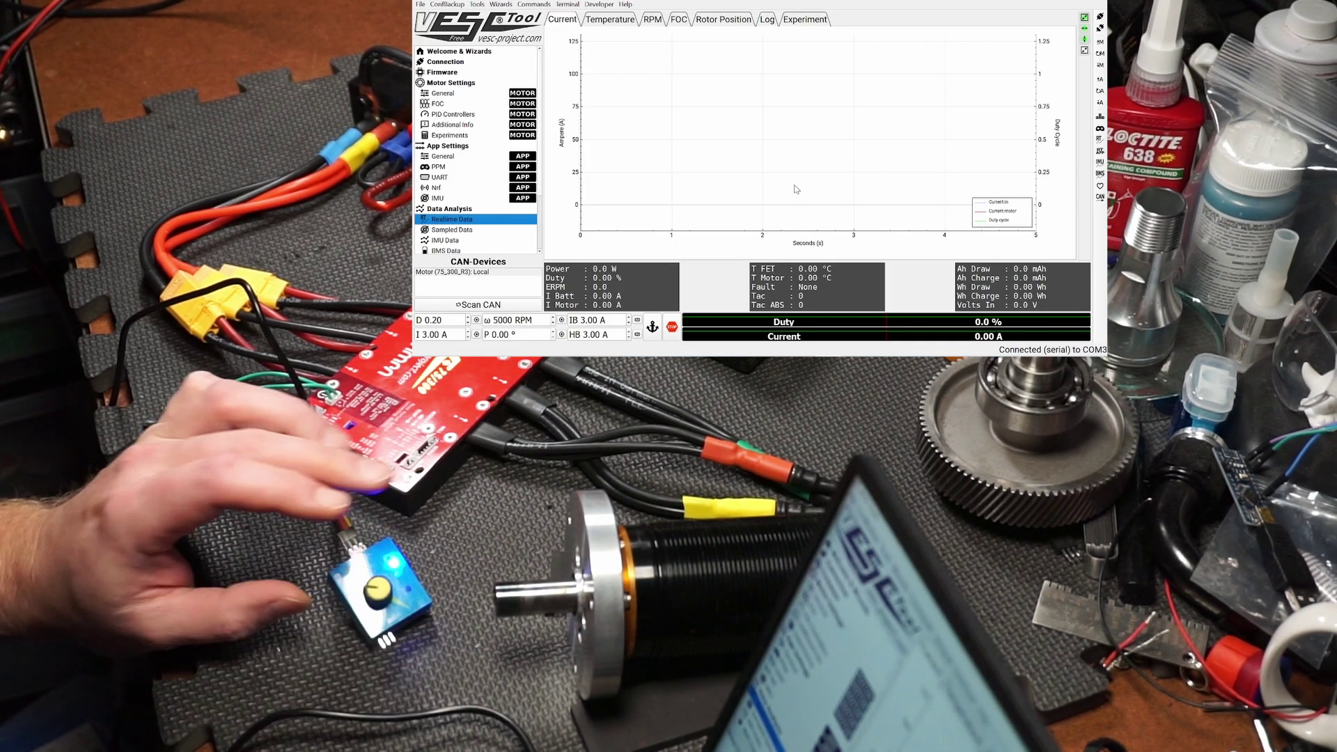
Store the 40 A motor and 80 A battery limits on the controller by writing the motor configuration.
left_click(1100, 66)
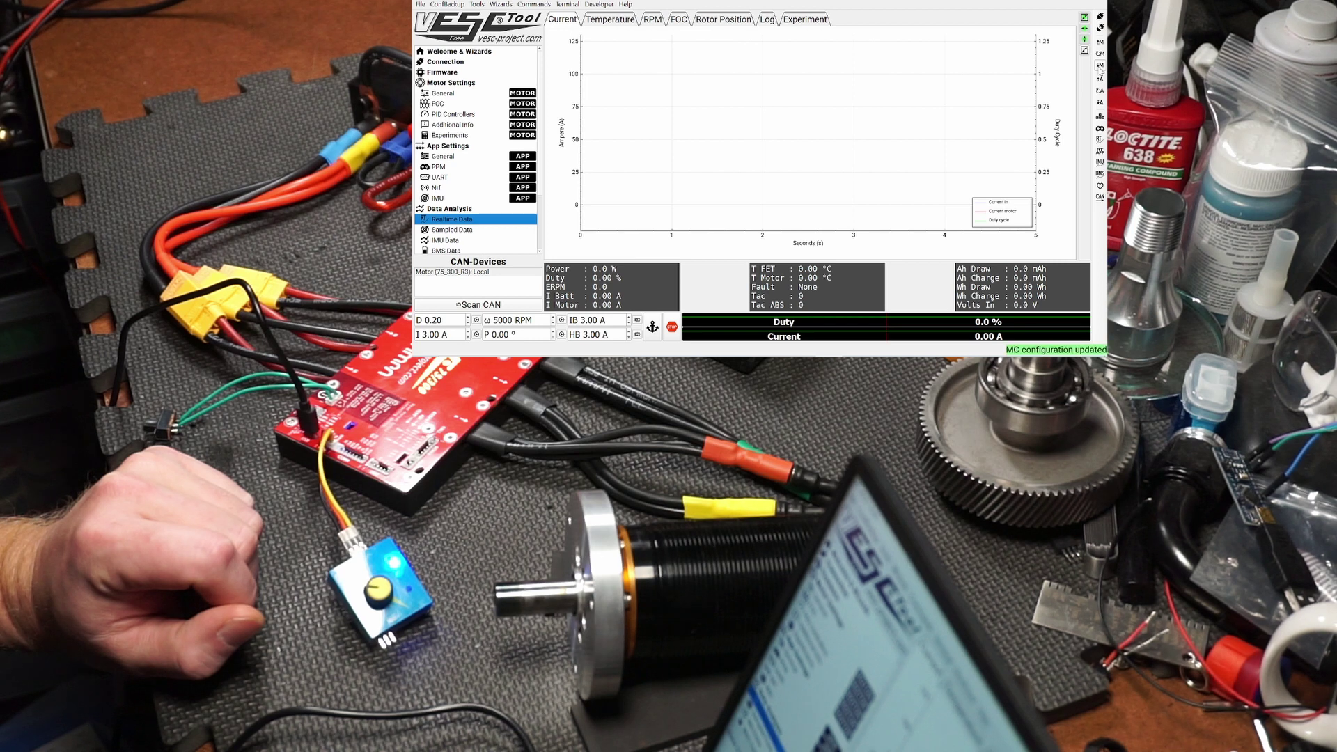